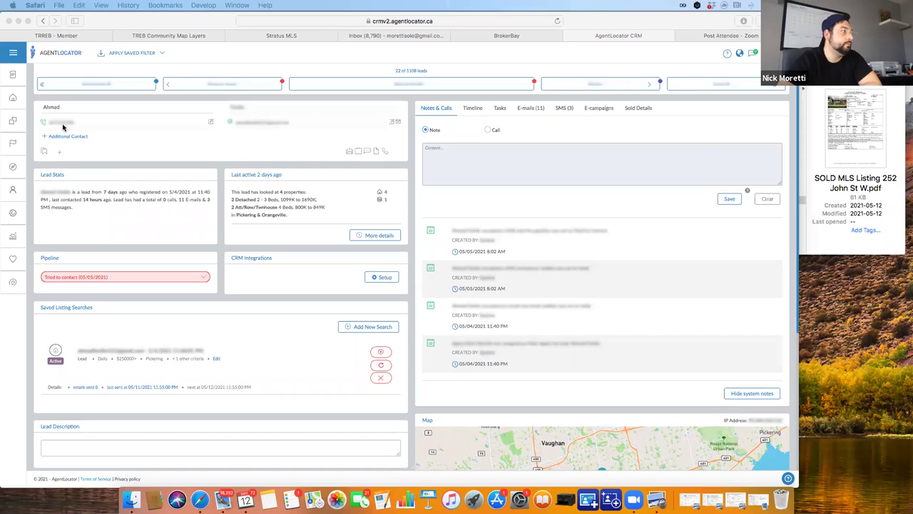
Step: Try to dial the open lead from the phone number in its contact details
left_click(63, 125)
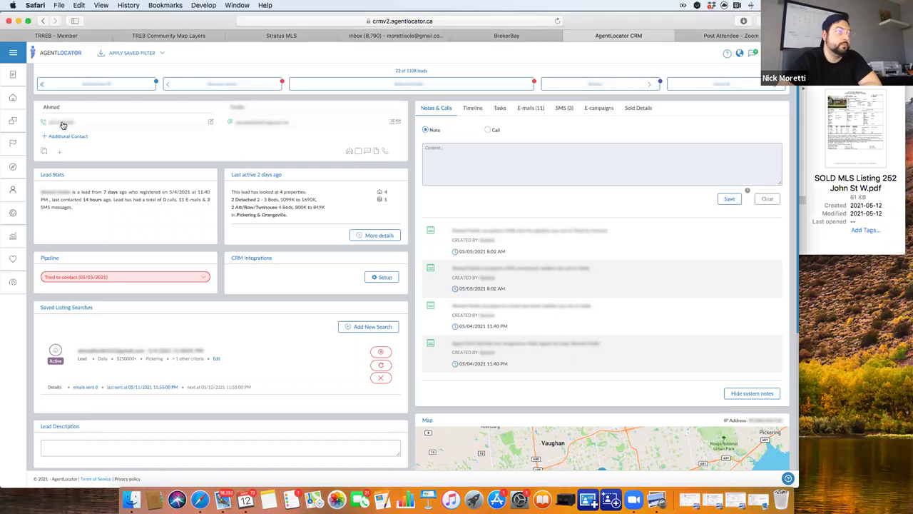
left_click(82, 126)
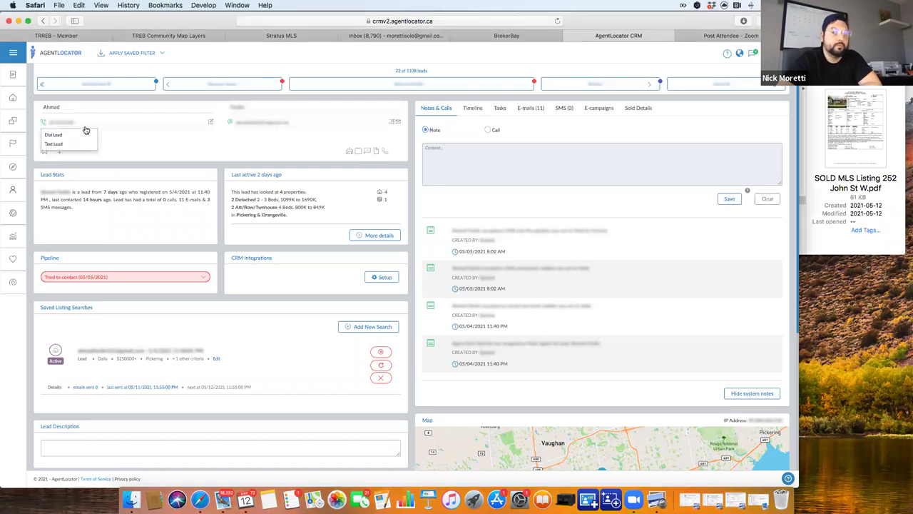
scroll(290, 152, "down", 1)
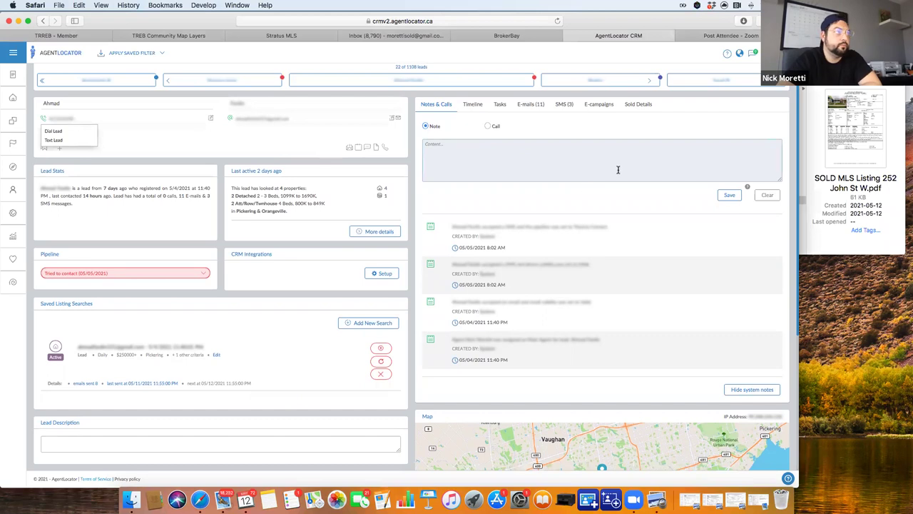
left_click(48, 132)
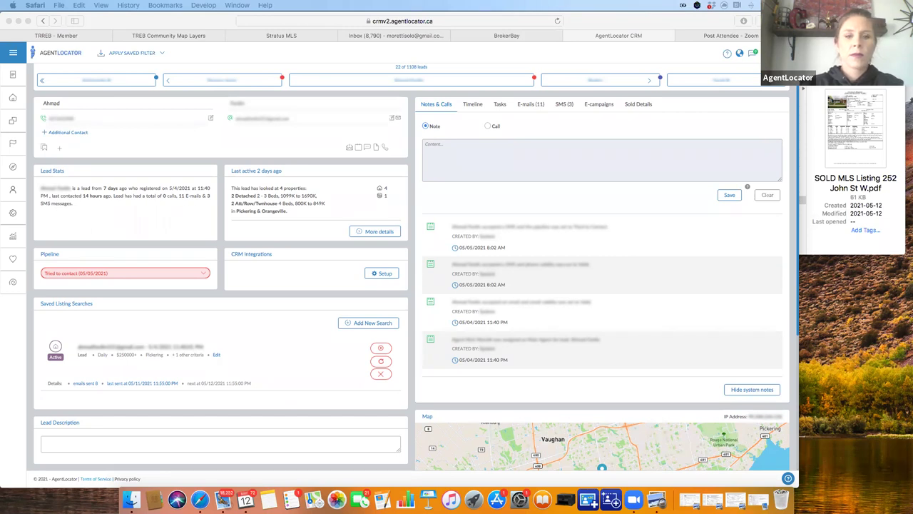
left_click(59, 121)
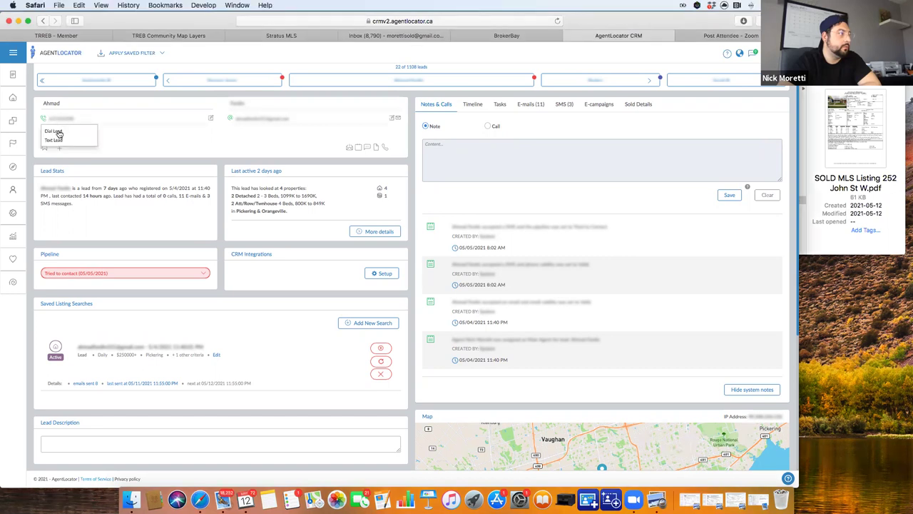
left_click(54, 132)
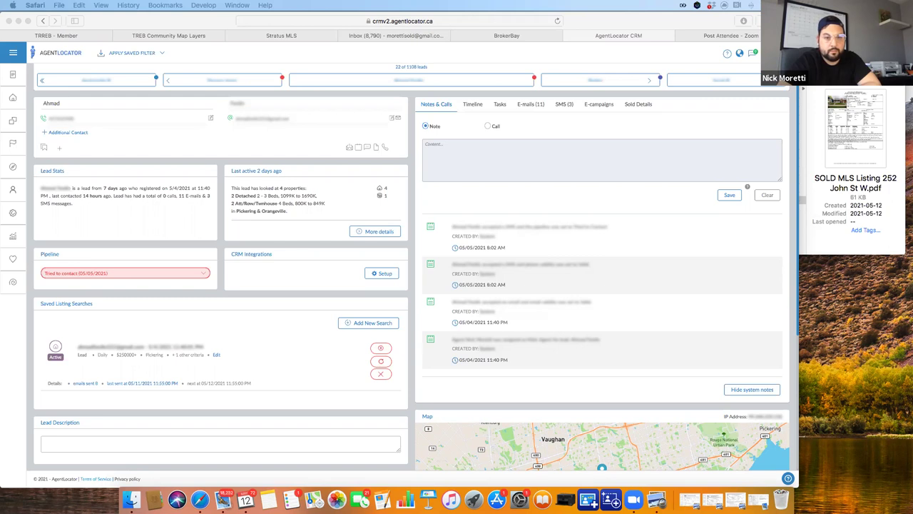
right_click(68, 121)
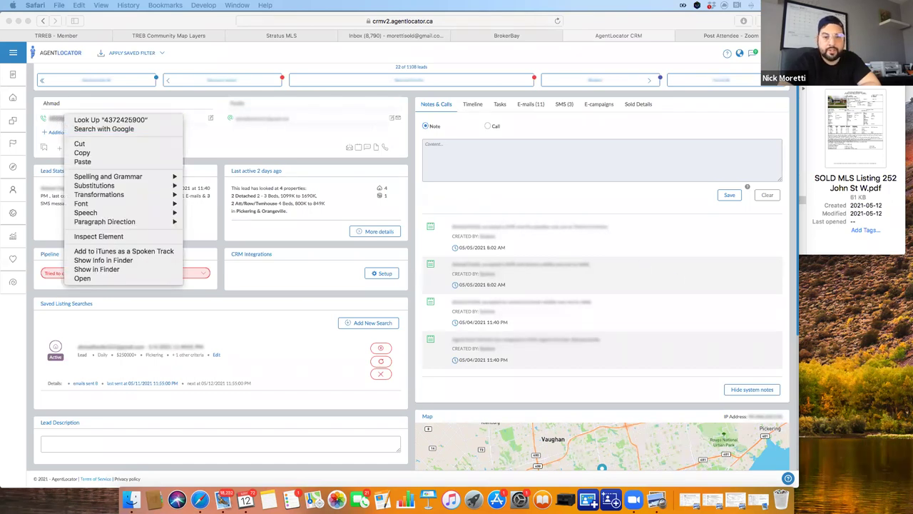
key("Escape")
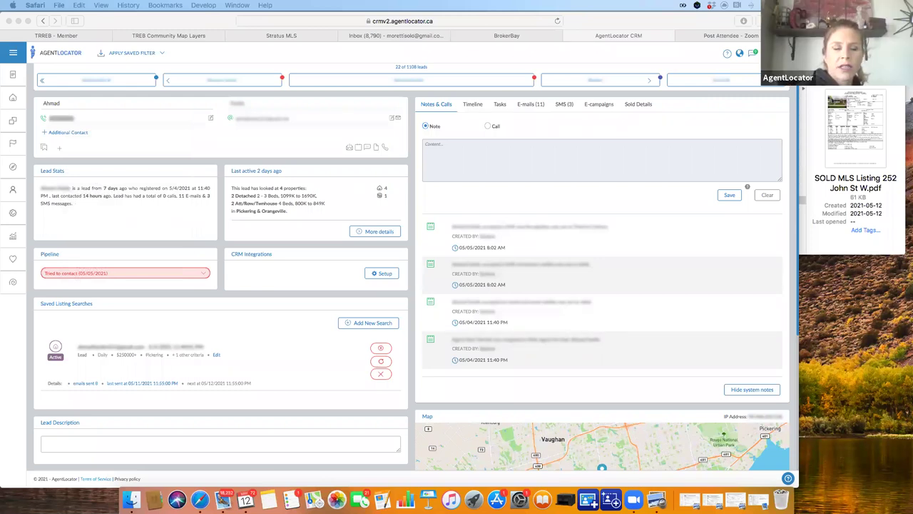
Step: Reload the lead's page and dial the lead again from the phone number
left_click(558, 21)
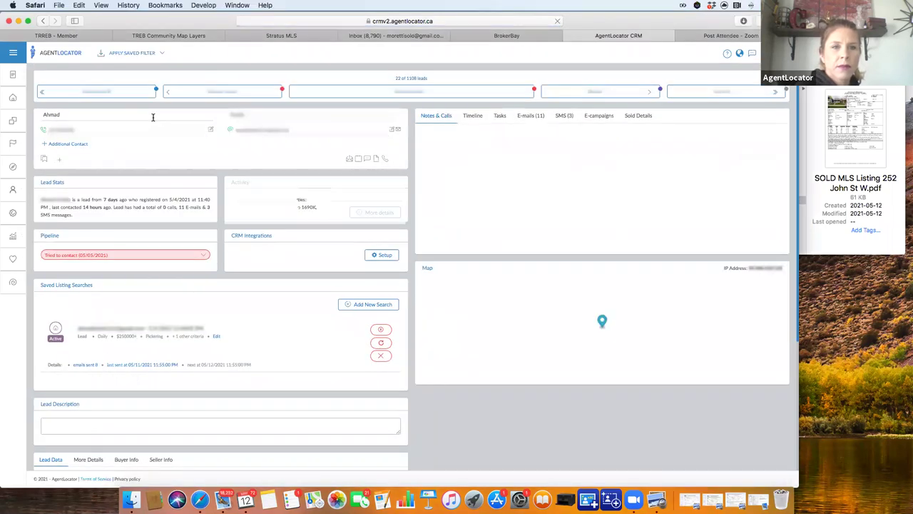
left_click(65, 129)
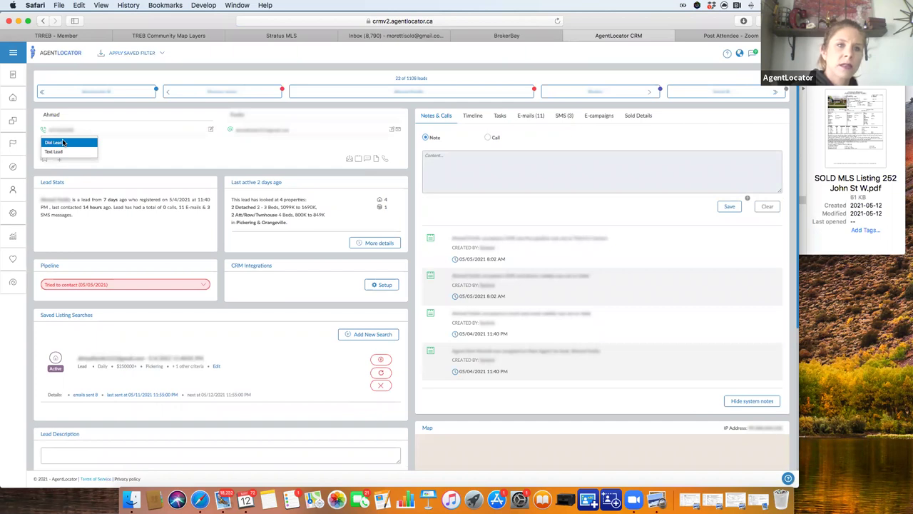
left_click(63, 142)
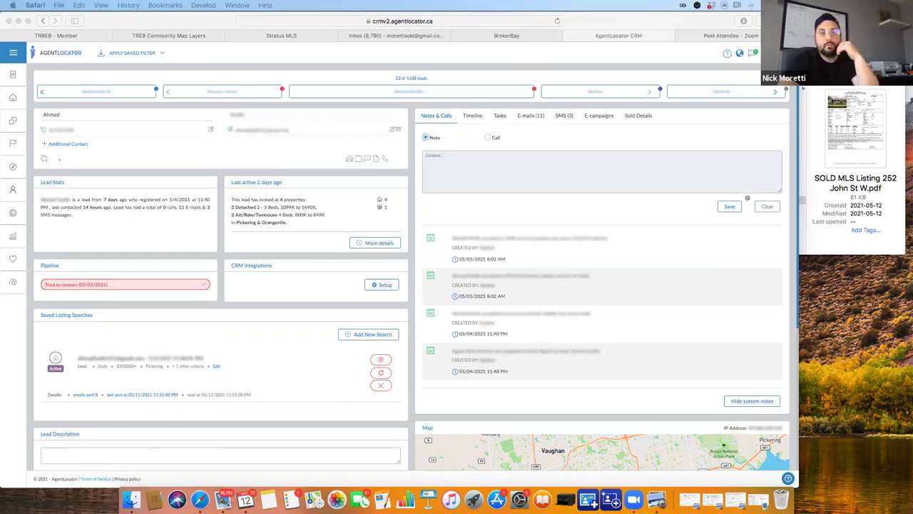
Step: Open the previous lead's record and dial that lead from the phone number
left_click(749, 236)
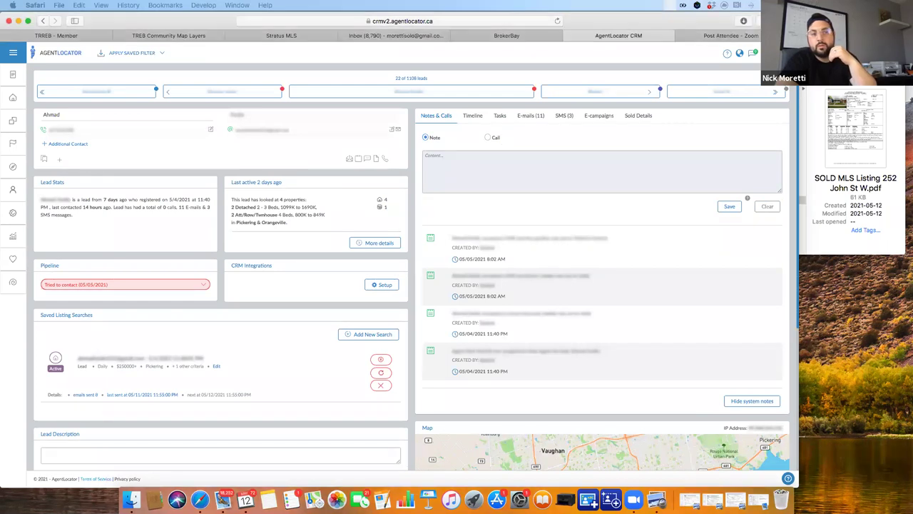
left_click(216, 87)
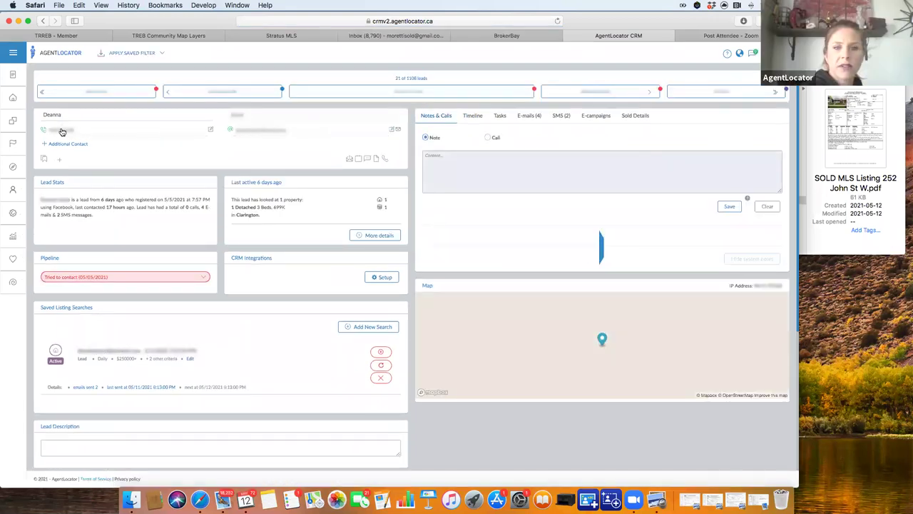
left_click(62, 132)
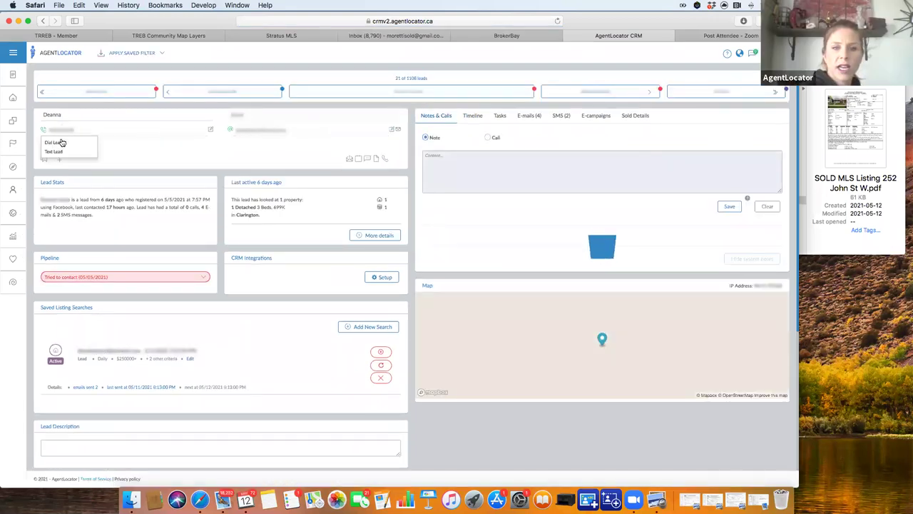
left_click(62, 142)
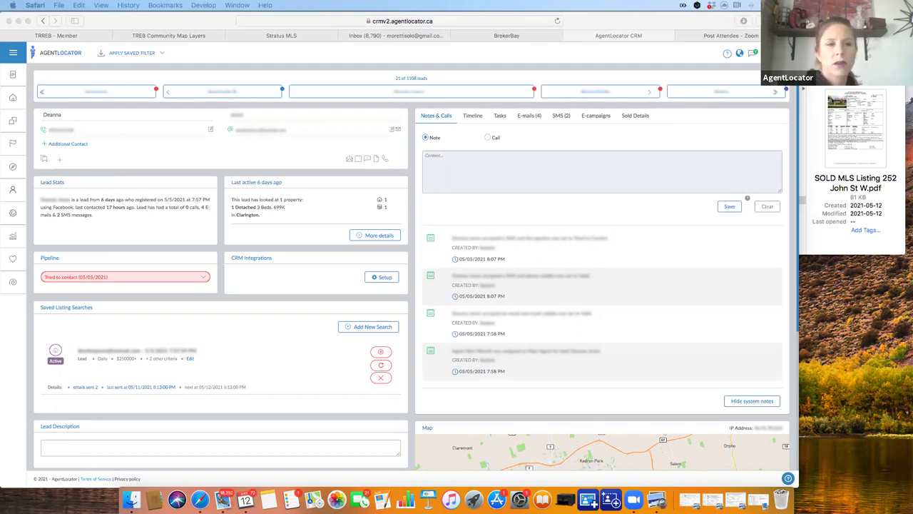
Step: Log out of the CRM and sign back in with the saved account e-mail and password
left_click(753, 53)
left_click(766, 92)
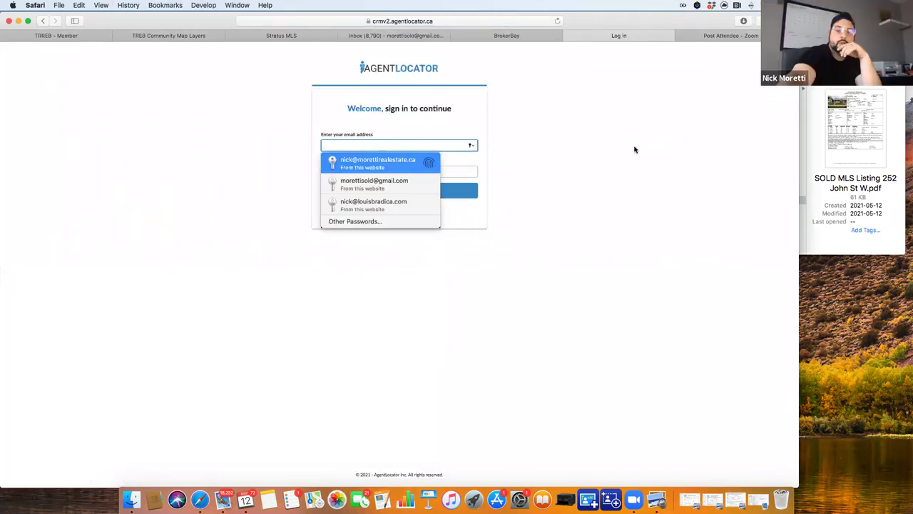
key("Return")
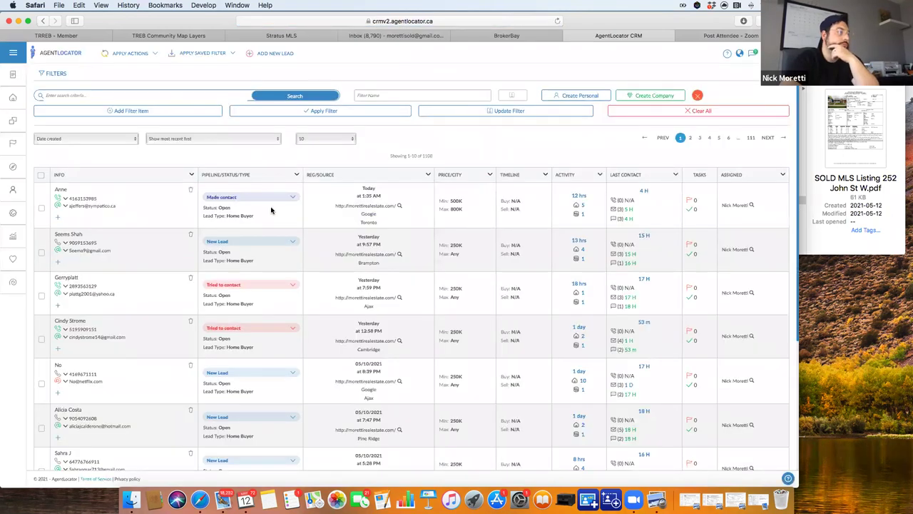
Step: Blur all fields except the first name in the leads list
scroll(214, 235, "down", 1)
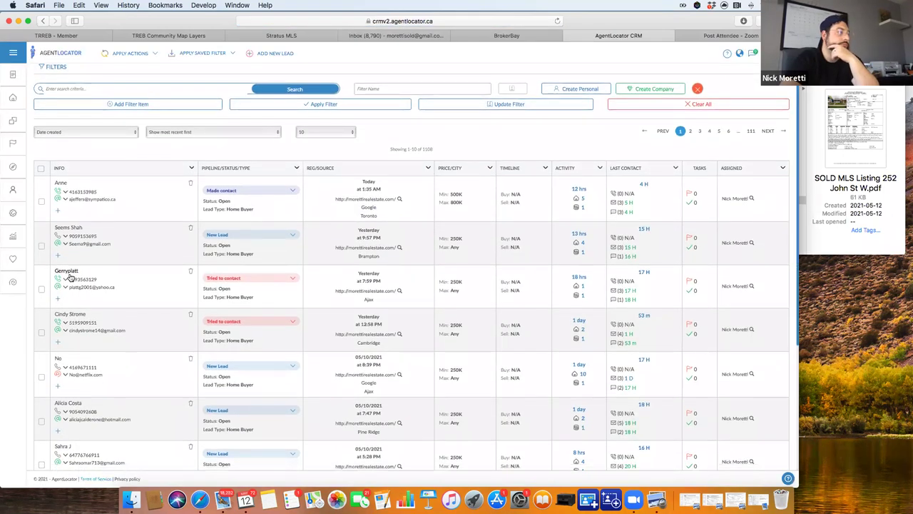
left_click(14, 282)
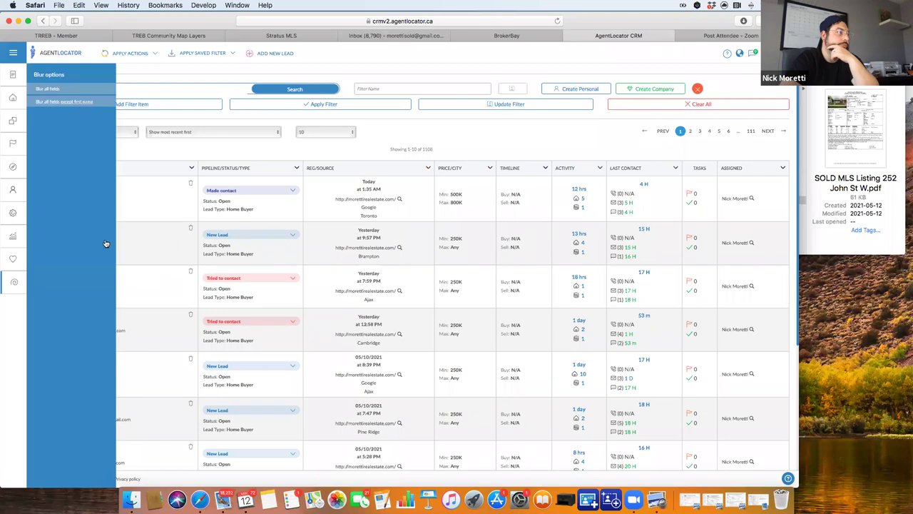
left_click(84, 107)
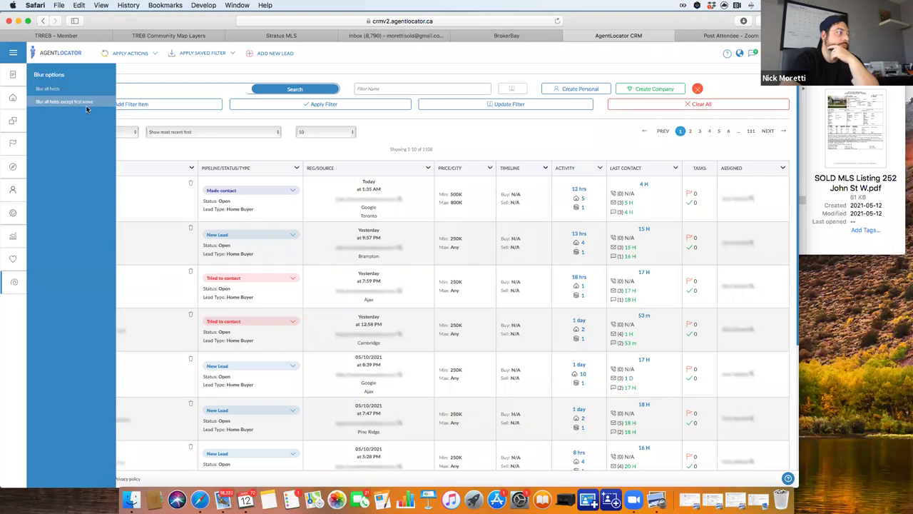
left_click(210, 165)
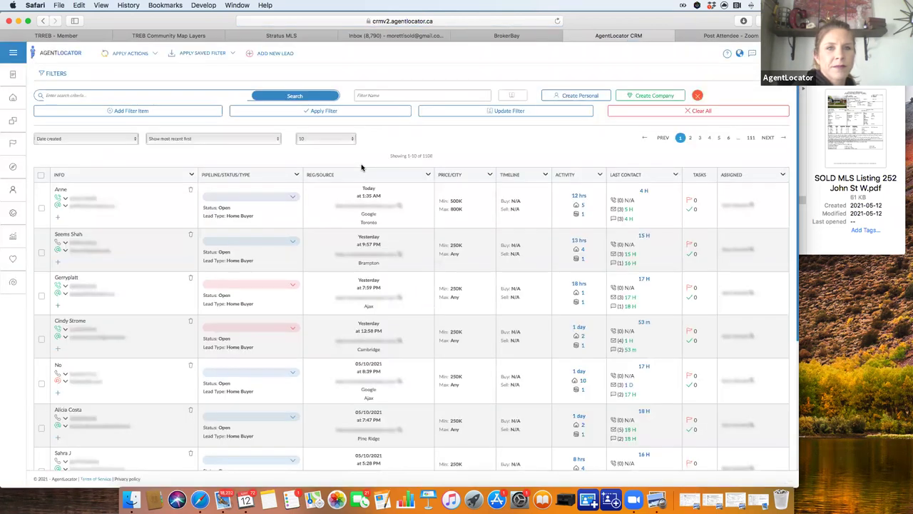
Step: Set the leads list to show 50 leads per page
scroll(361, 167, "down", 5)
scroll(356, 167, "up", 10)
left_click(325, 138)
left_click(314, 156)
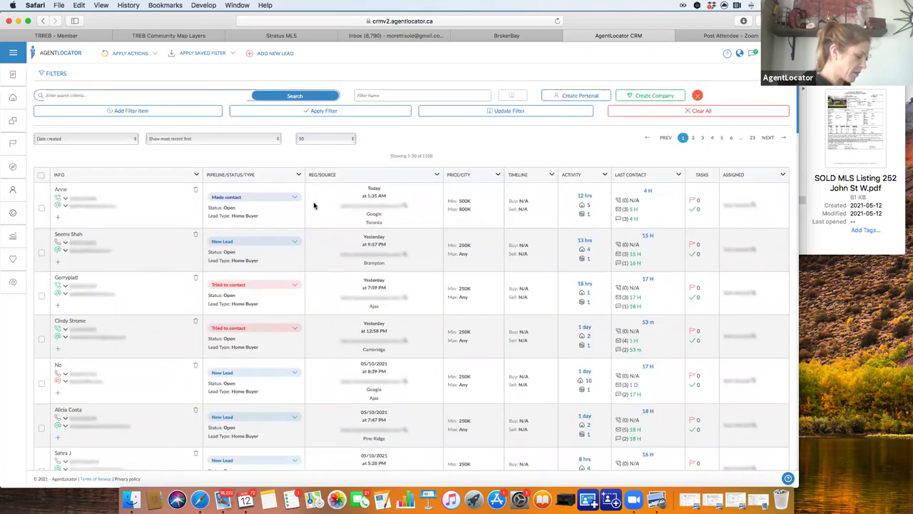
Step: Look through the leads list, examining the leads' pipeline stages, registration dates, activity and last contact for someone to call
scroll(314, 203, "down", 2)
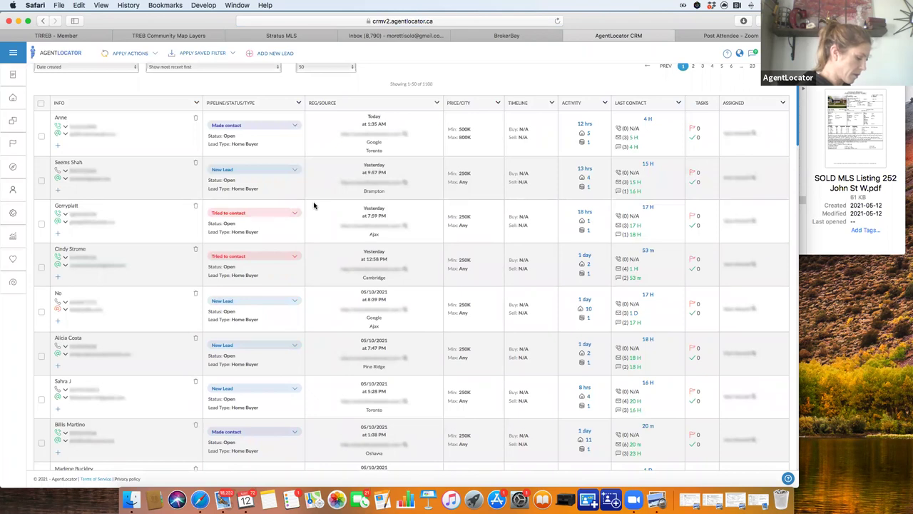
scroll(314, 206, "down", 10)
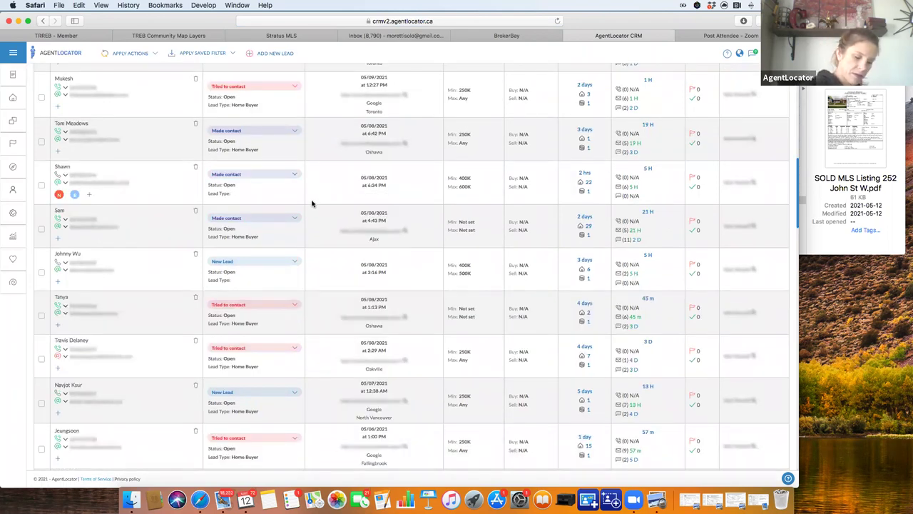
scroll(312, 204, "down", 10)
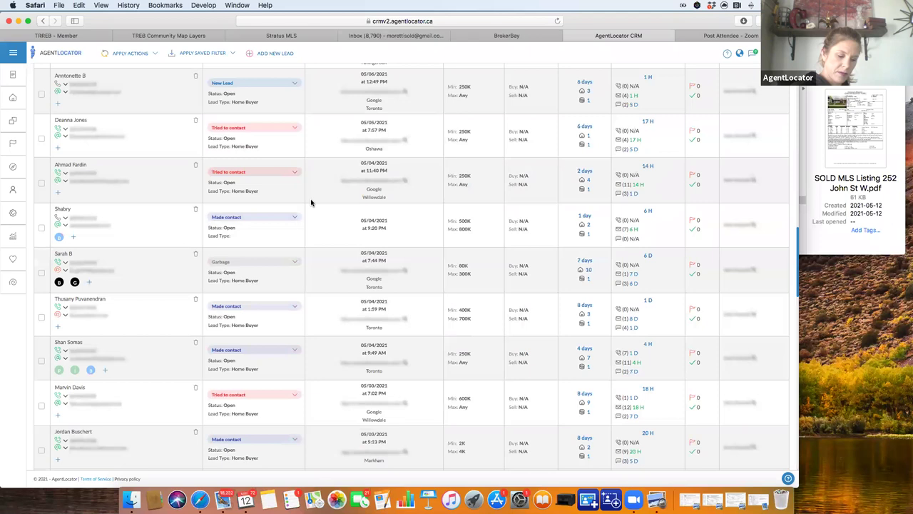
scroll(84, 214, "down", 10)
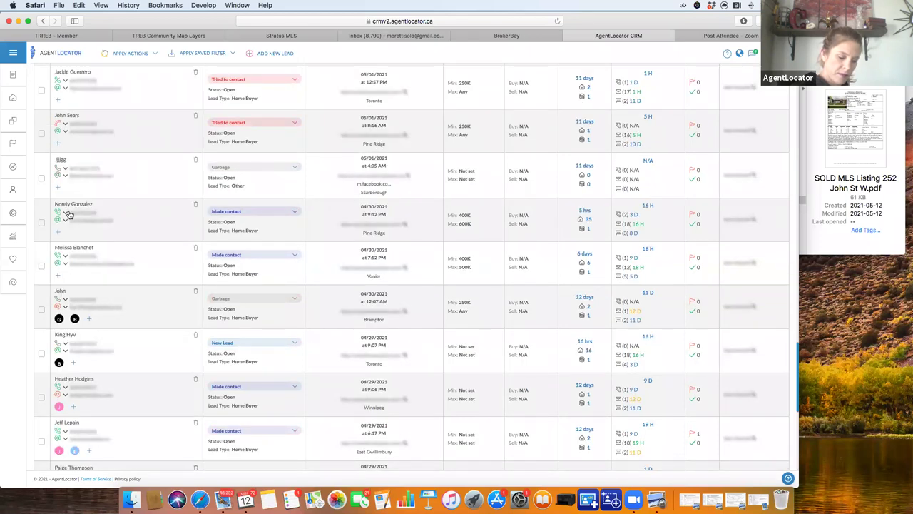
scroll(68, 213, "down", 1)
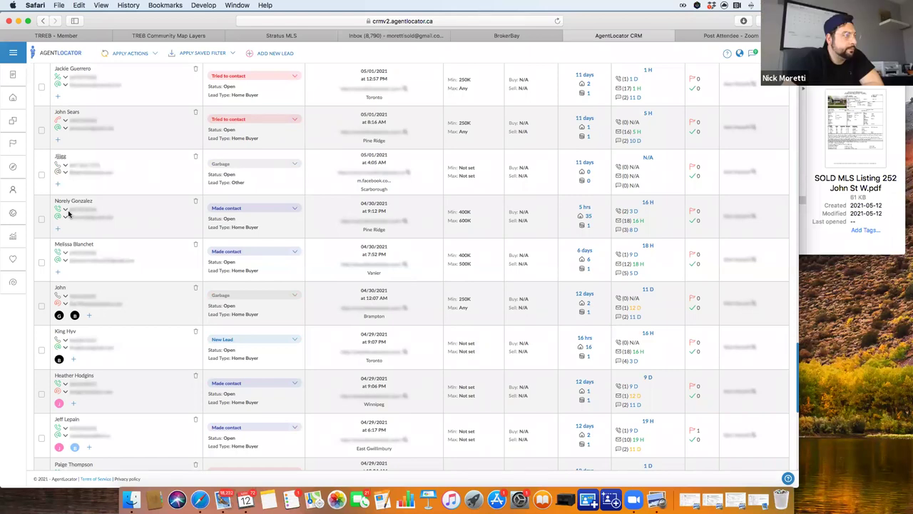
scroll(67, 210, "up", 5)
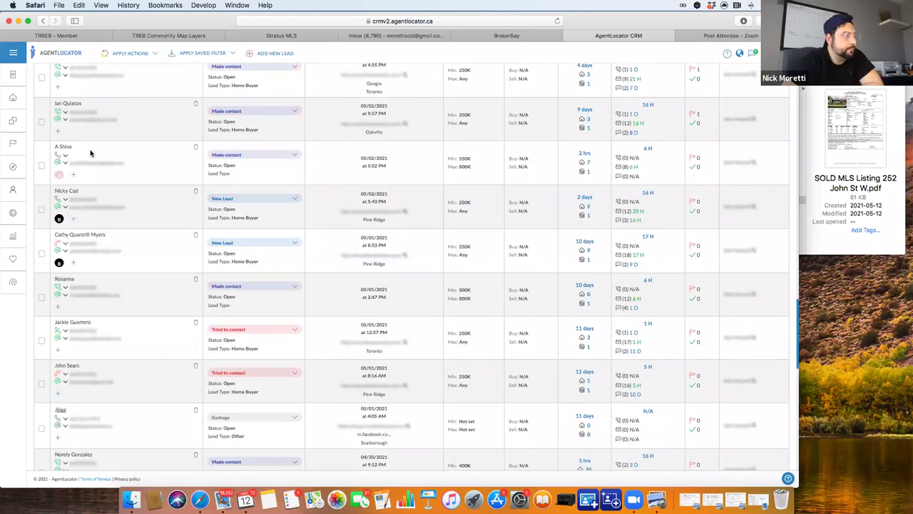
scroll(94, 150, "up", 5)
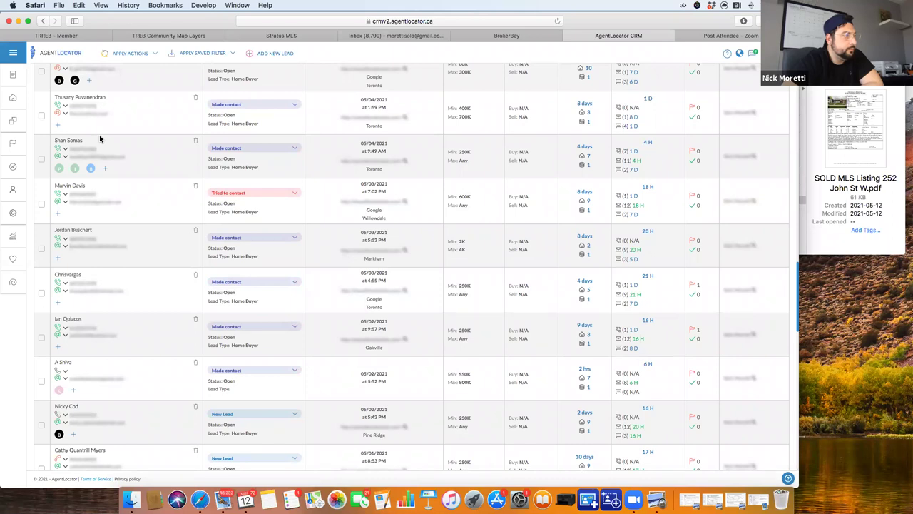
scroll(100, 139, "up", 5)
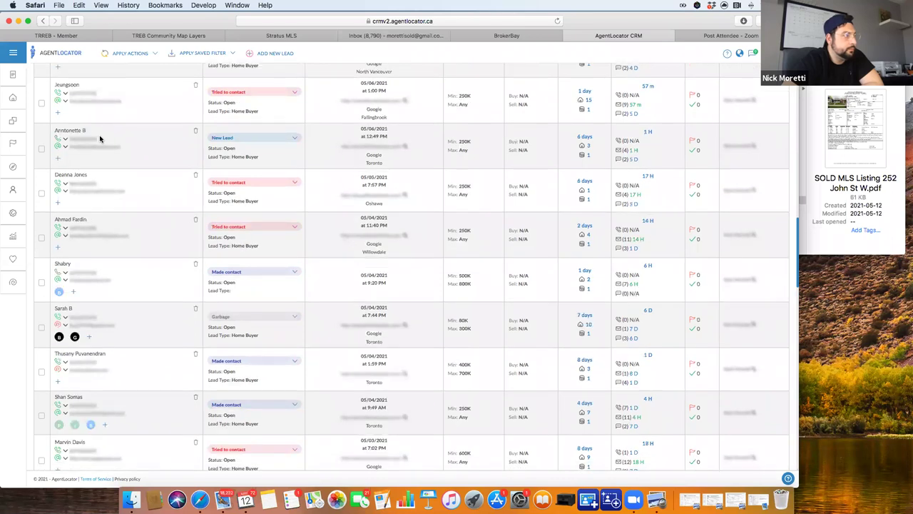
scroll(100, 139, "up", 5)
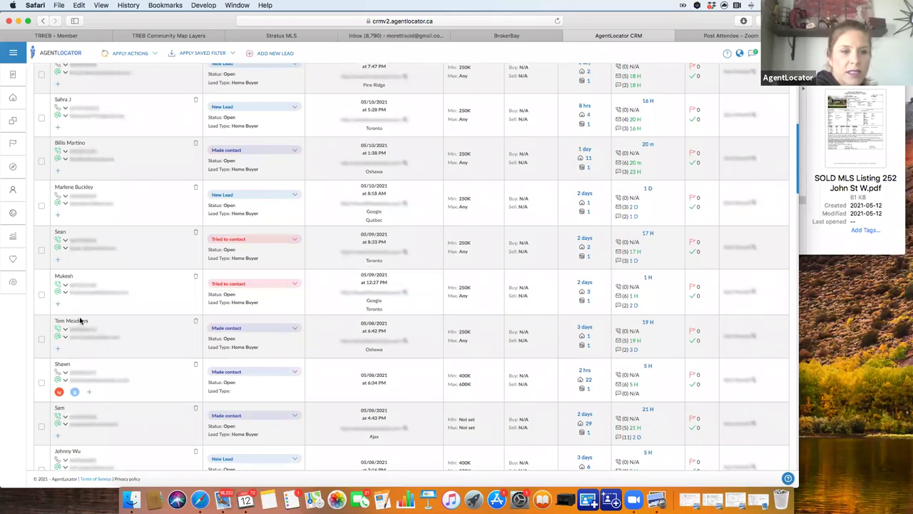
scroll(95, 250, "up", 1)
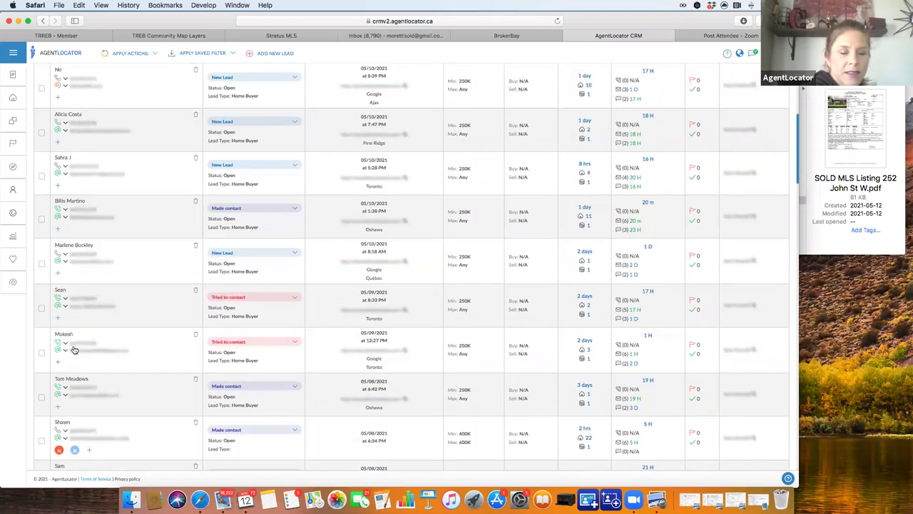
scroll(78, 355, "up", 1)
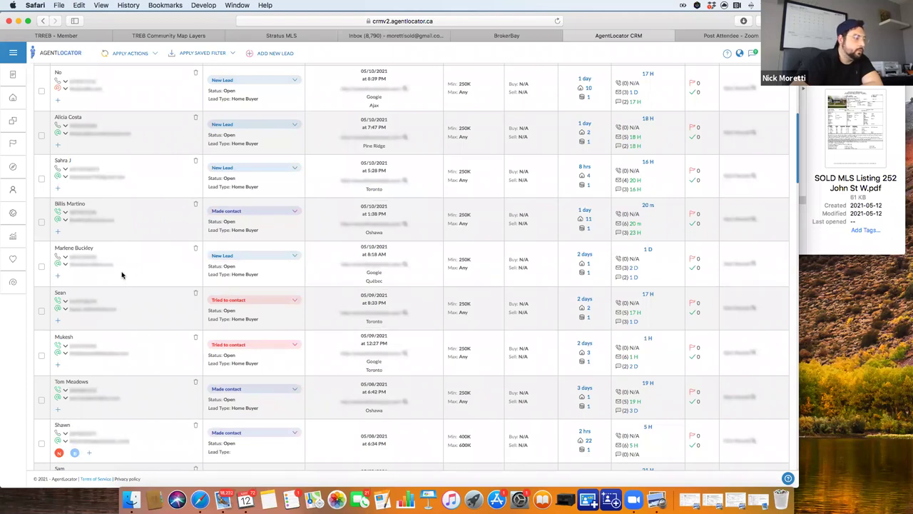
scroll(122, 275, "down", 1)
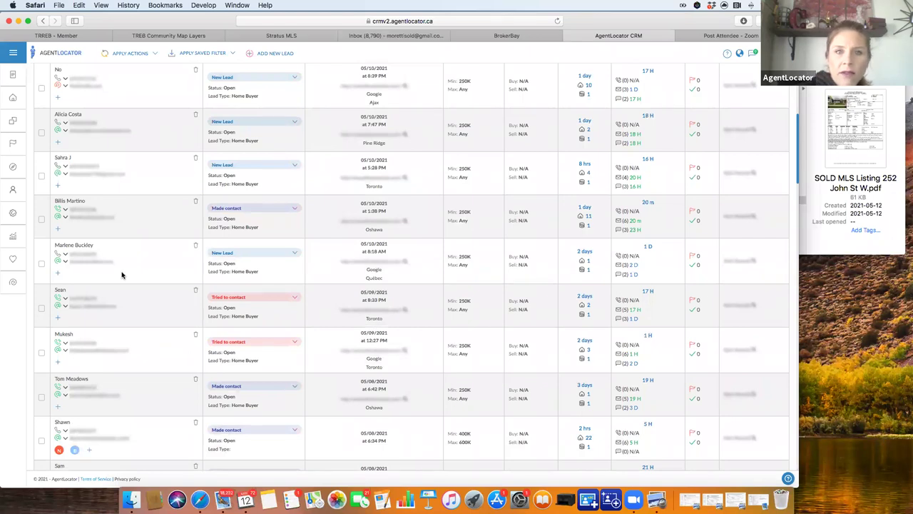
scroll(121, 275, "down", 3)
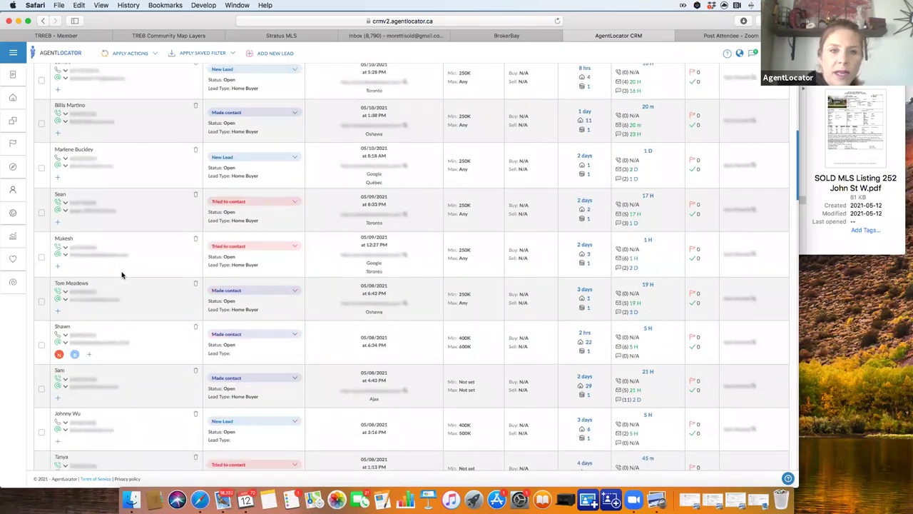
Step: Open the record of the Willowdale lead registered 05/04/2021 at 11:40 PM and try to dial the lead's phone number
scroll(122, 274, "down", 2)
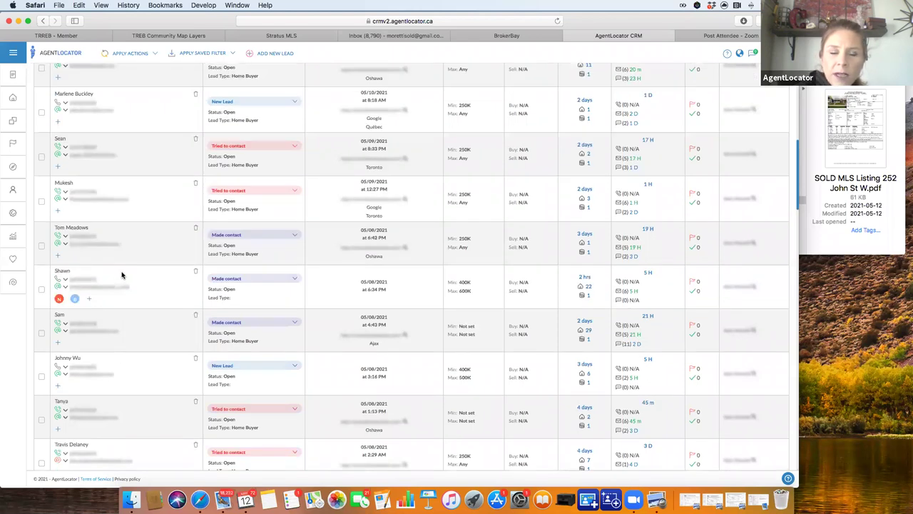
scroll(122, 275, "down", 3)
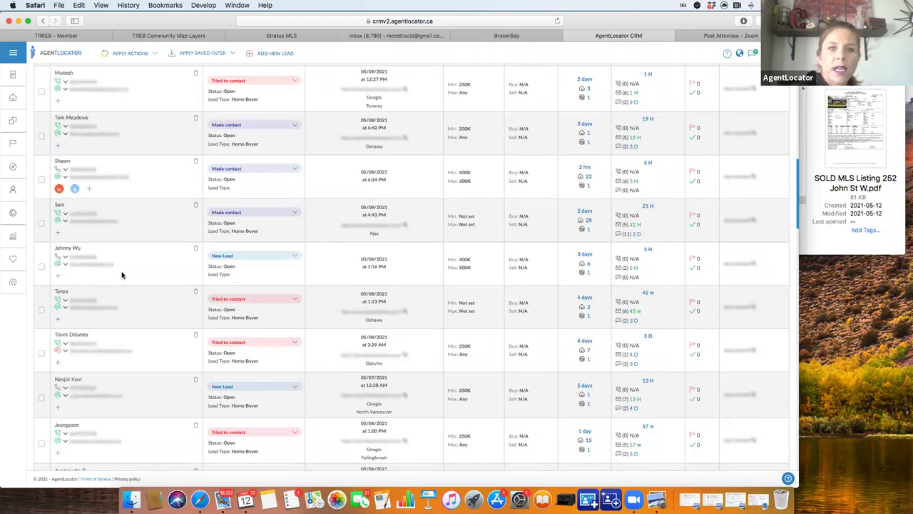
scroll(121, 274, "down", 3)
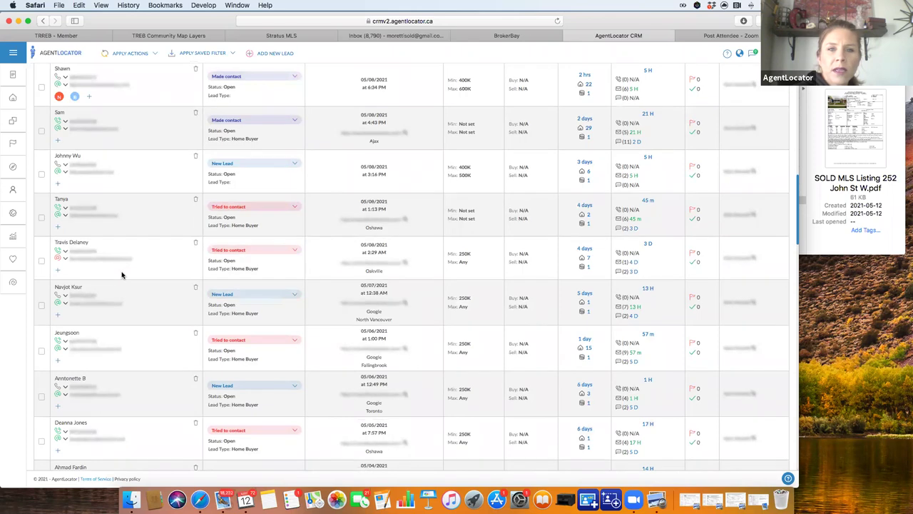
scroll(122, 274, "down", 5)
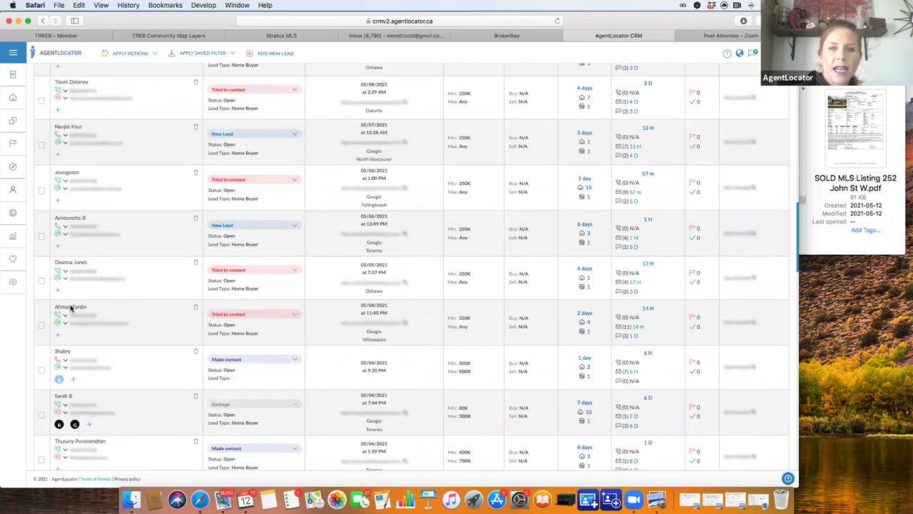
scroll(70, 309, "down", 5)
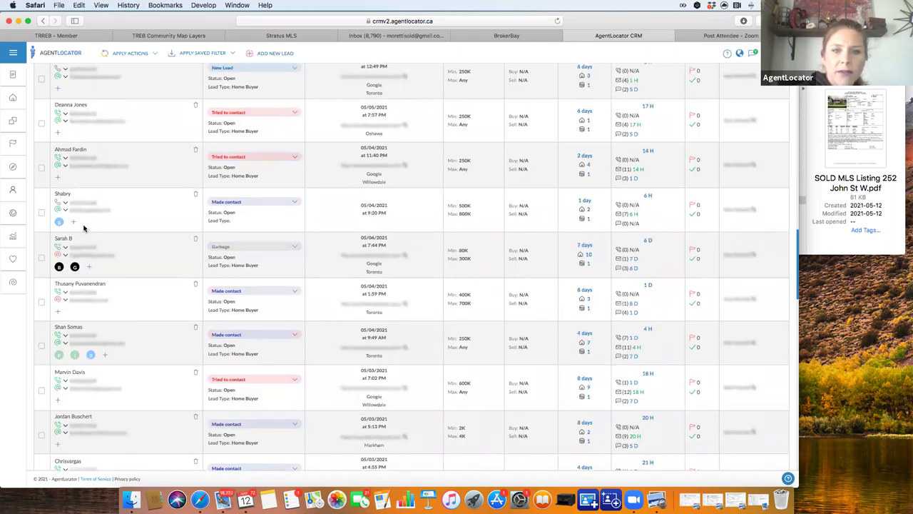
left_click(62, 149)
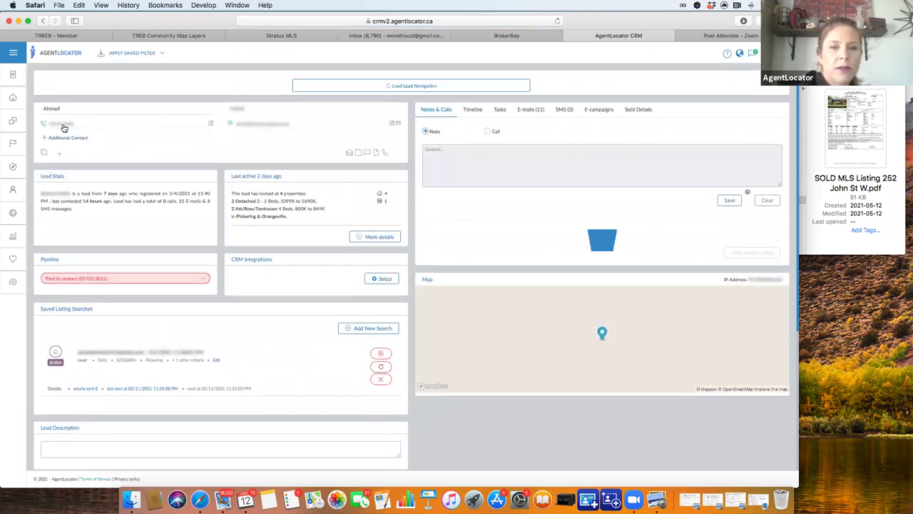
left_click(63, 127)
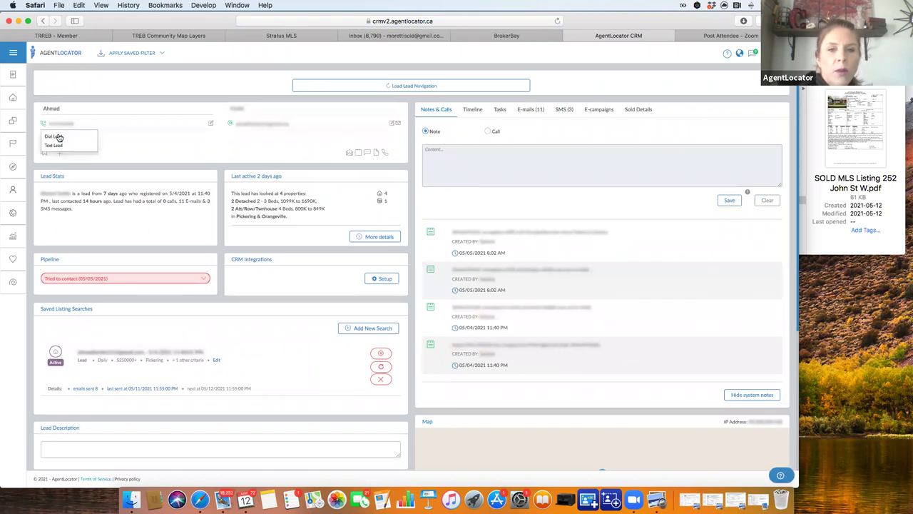
left_click(78, 141)
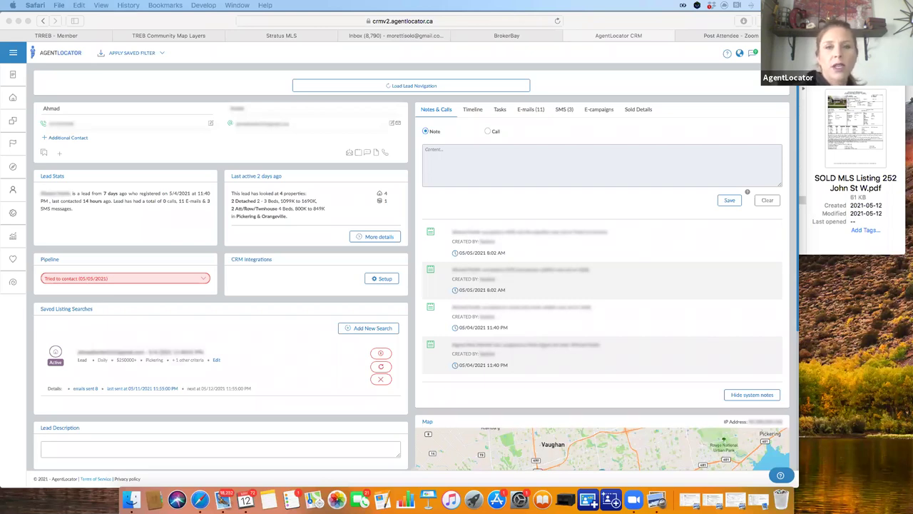
Step: View the CRM's SMS notifications and close them again
left_click(753, 75)
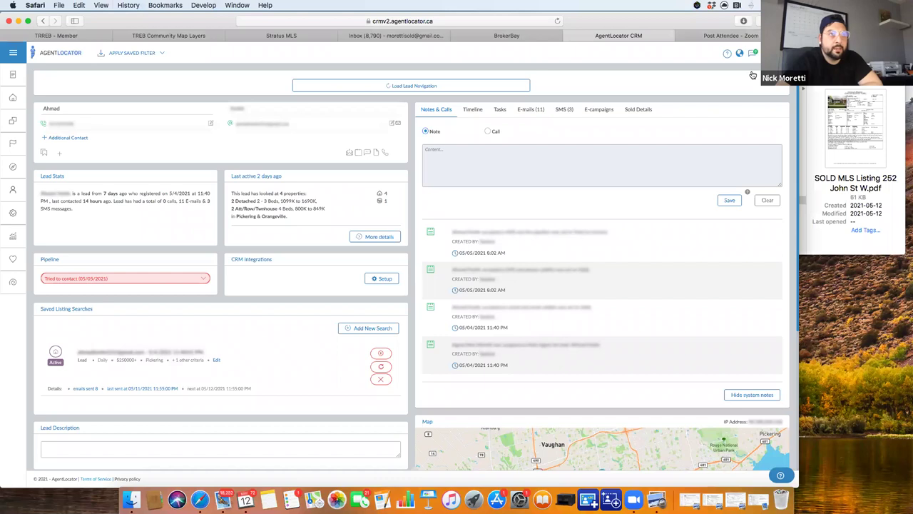
left_click(753, 54)
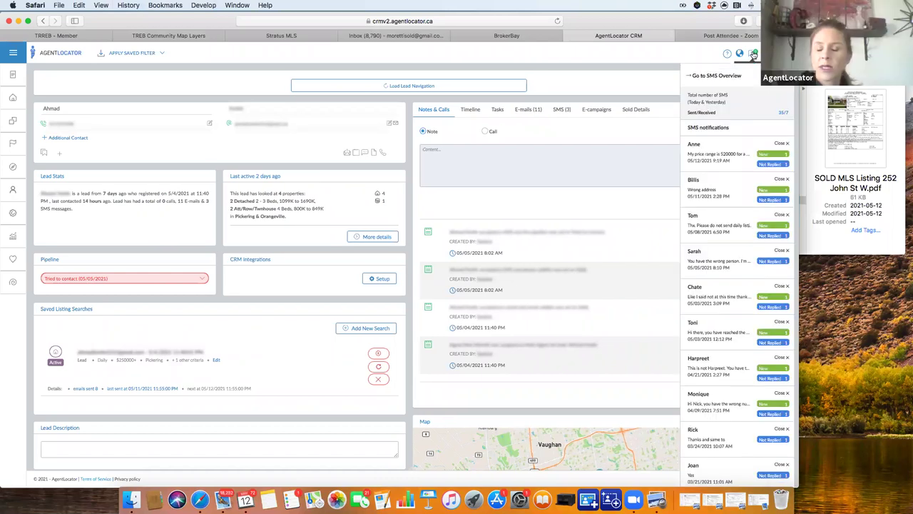
left_click(755, 54)
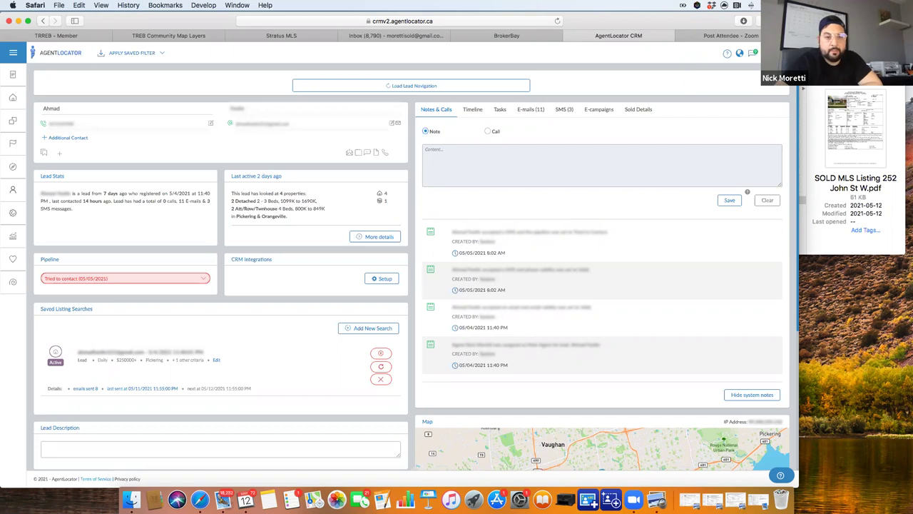
Step: Try again to call the open lead with Dial Lead on the contact's phone number
scroll(16, 126, "up", 5)
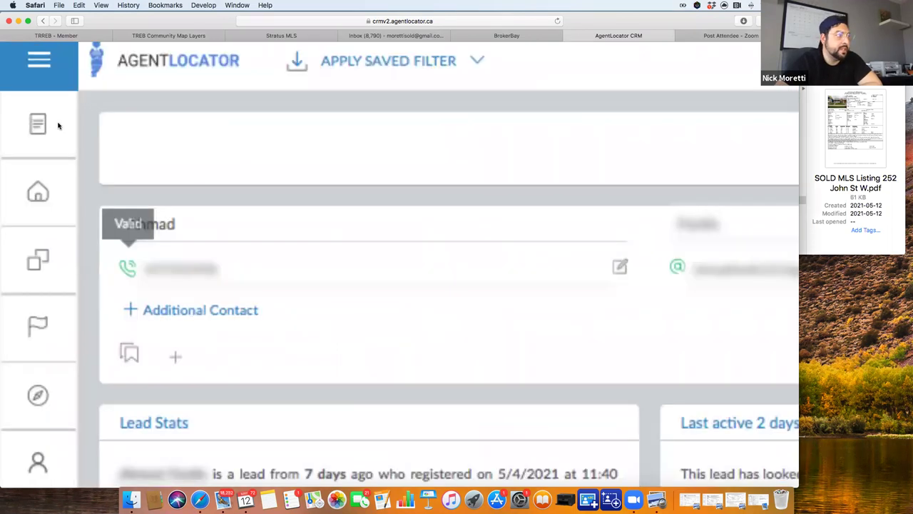
scroll(218, 174, "down", 5)
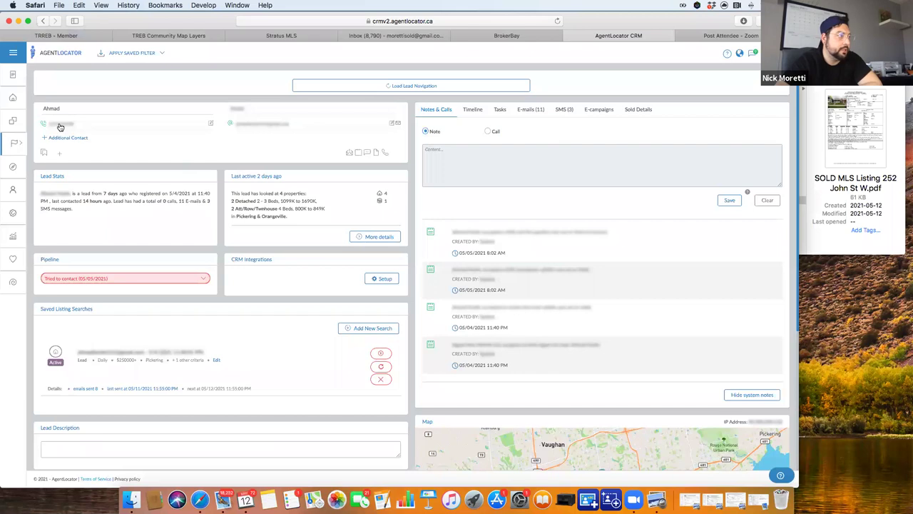
left_click(60, 127)
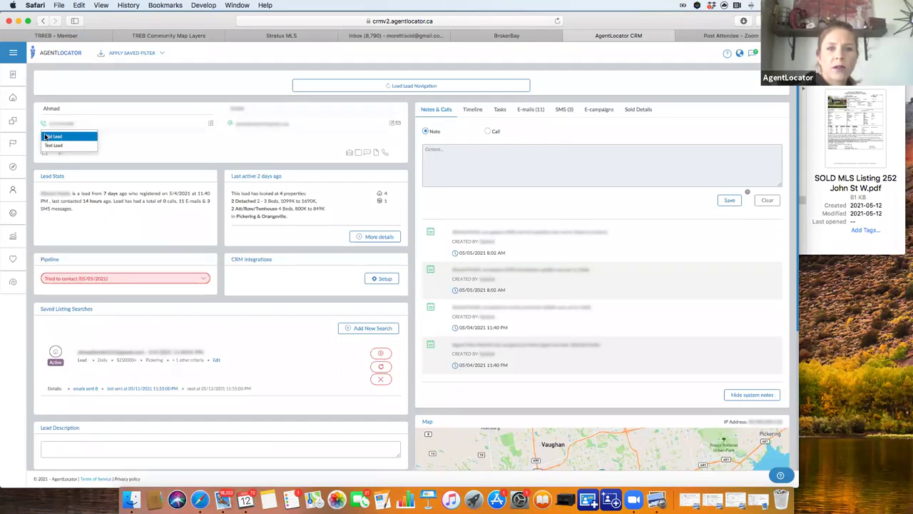
left_click(54, 135)
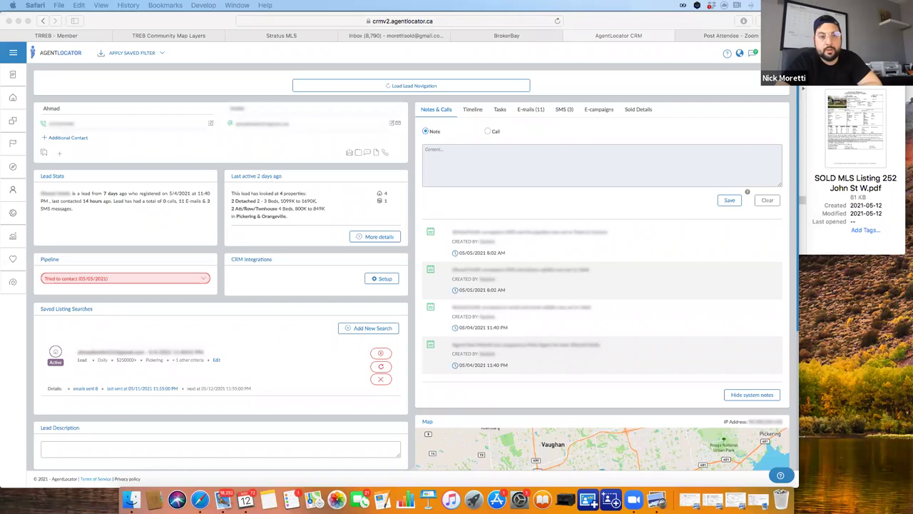
Step: Close the AgentLocator CRM and Zoom tabs in Safari
left_click(569, 35)
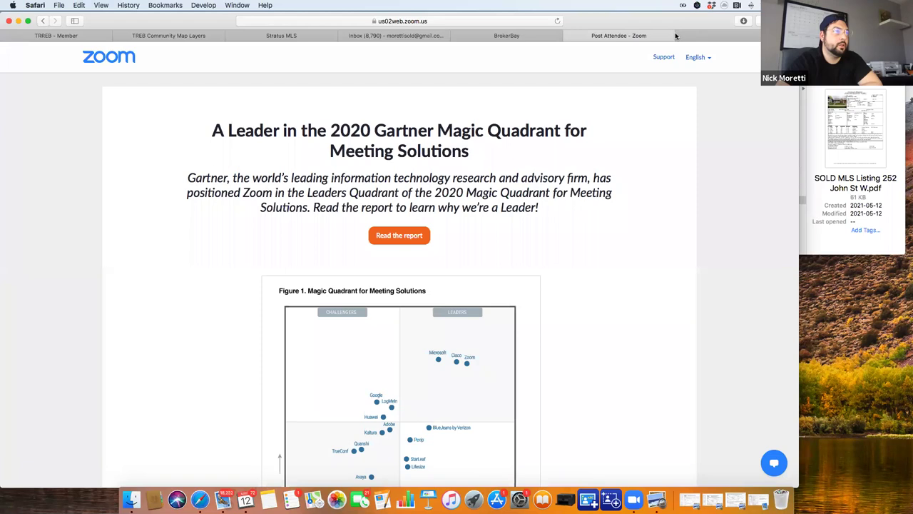
left_click(568, 35)
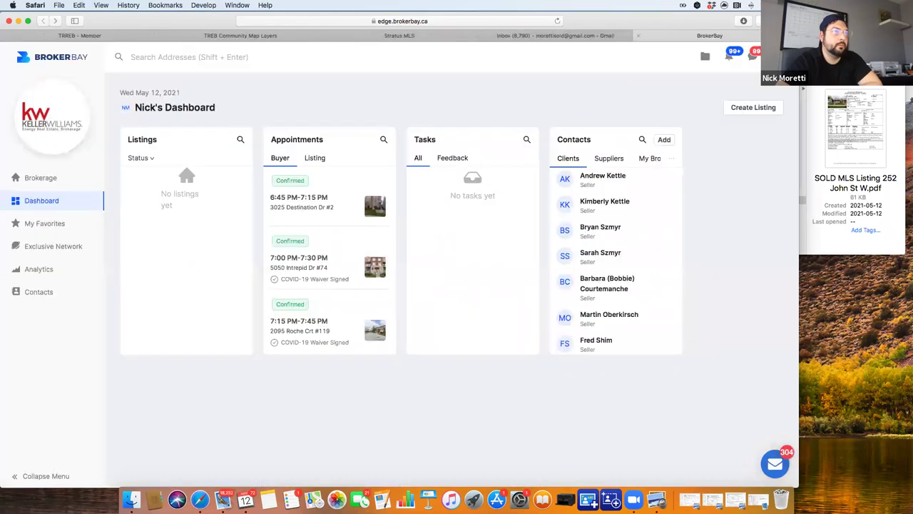
left_click(37, 6)
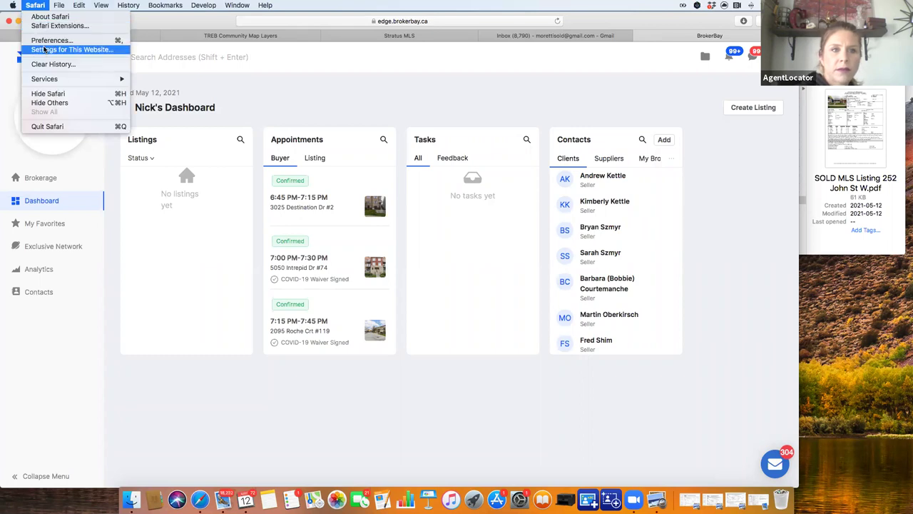
mouse_move(13, 6)
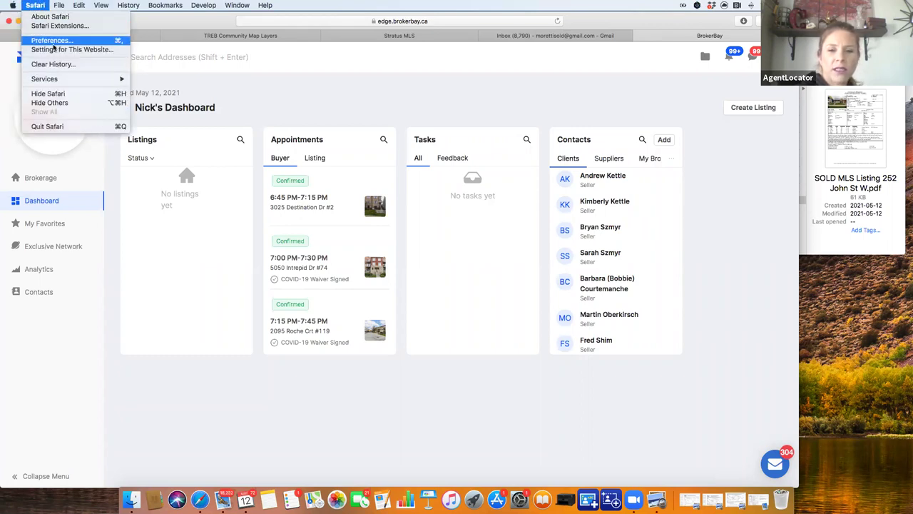
key("Escape")
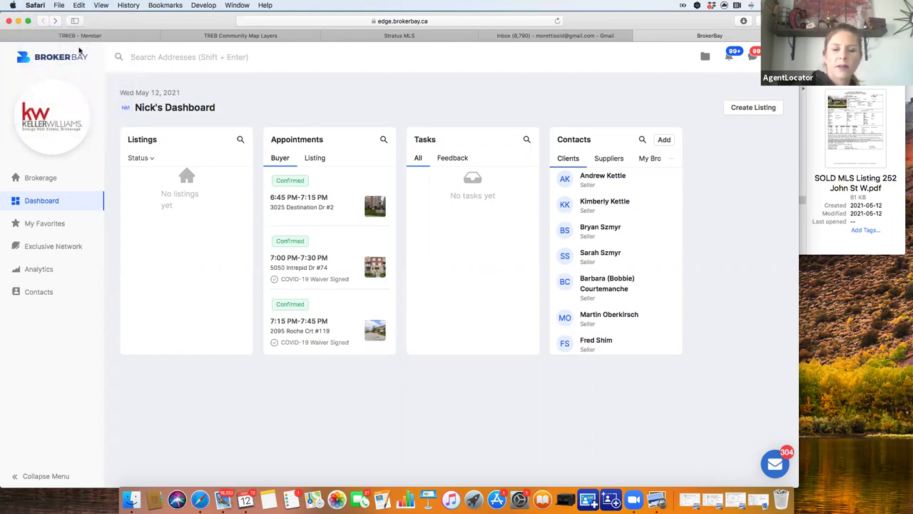
Step: Minimise the Safari window and close the Calendar window
left_click(18, 21)
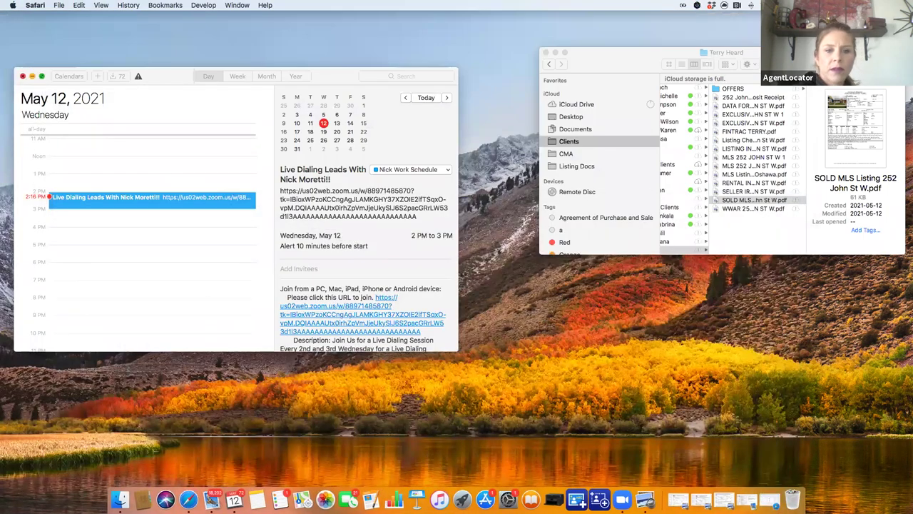
left_click(23, 76)
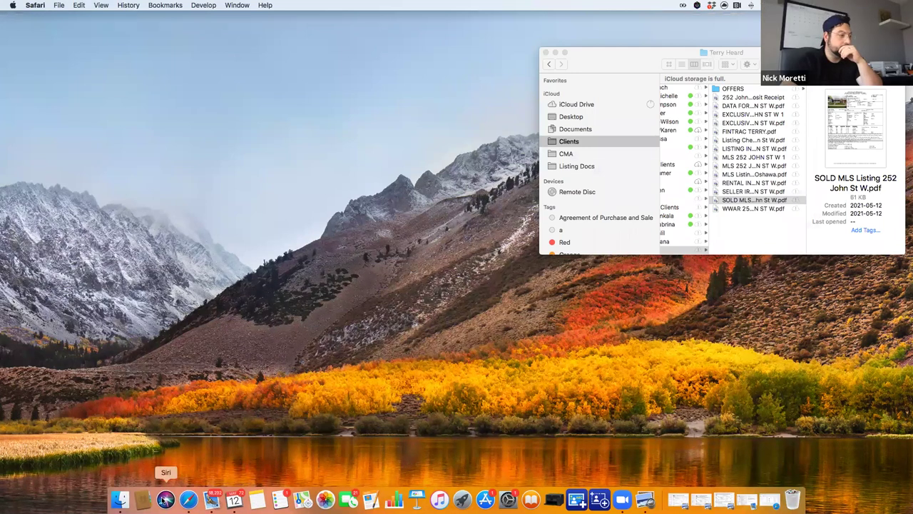
Step: Open a new private Safari window
right_click(190, 498)
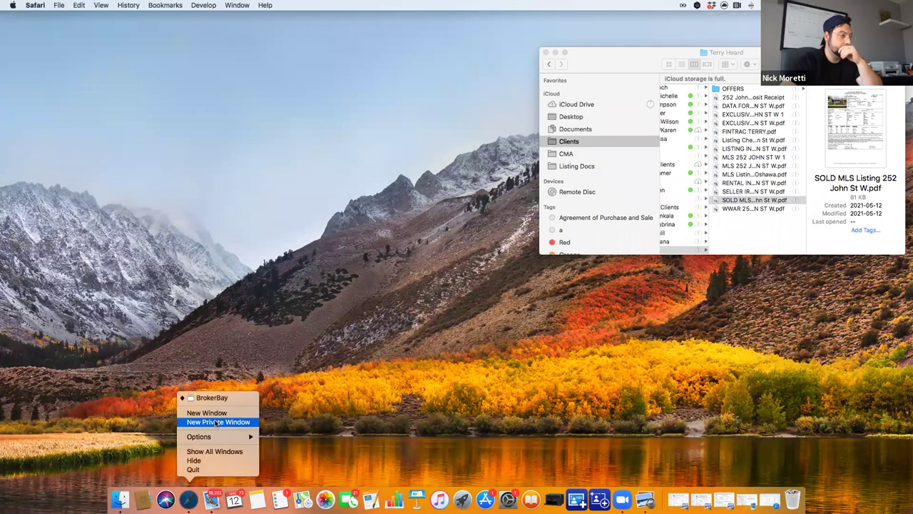
left_click(276, 438)
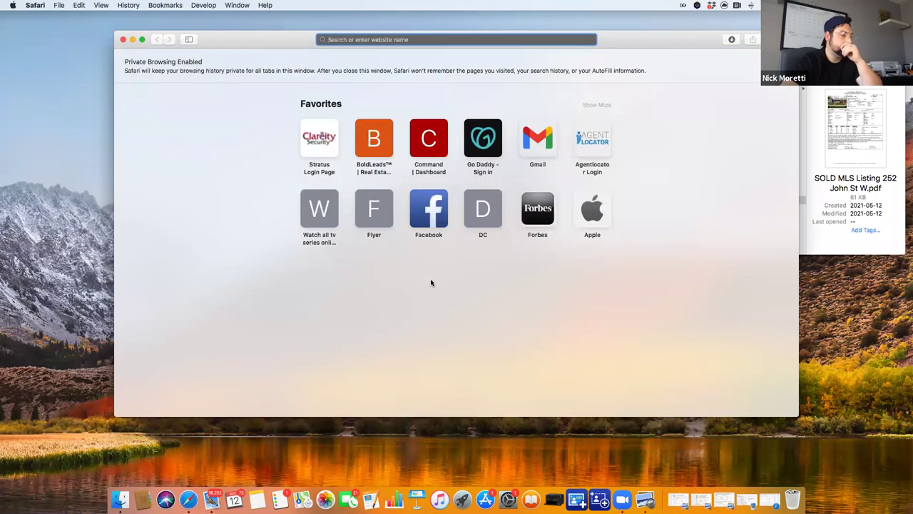
type("ag")
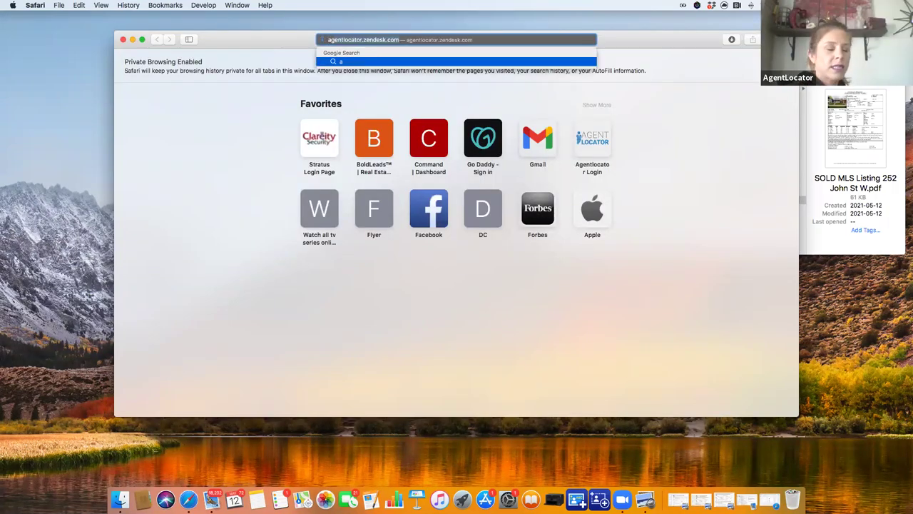
key("Escape")
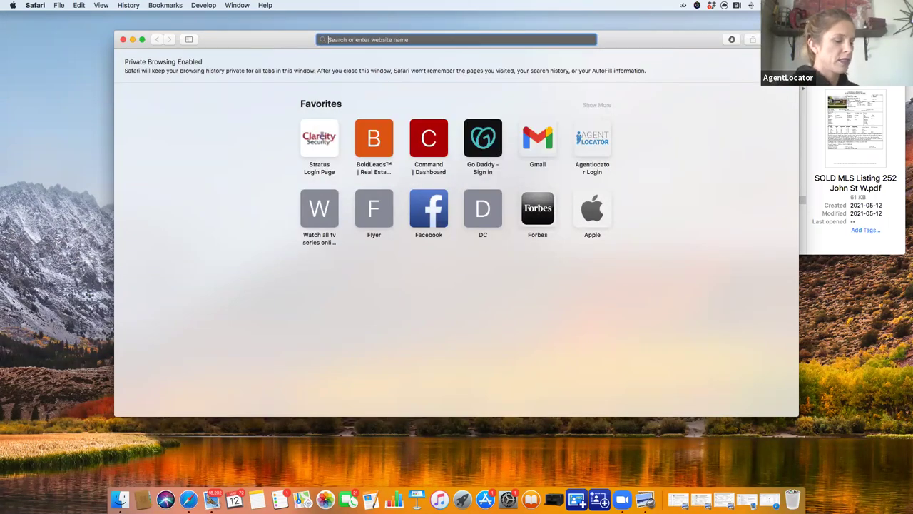
Step: Open the AgentLocator login page from the favorites and sign in with the saved account e-mail and password
left_click(609, 144)
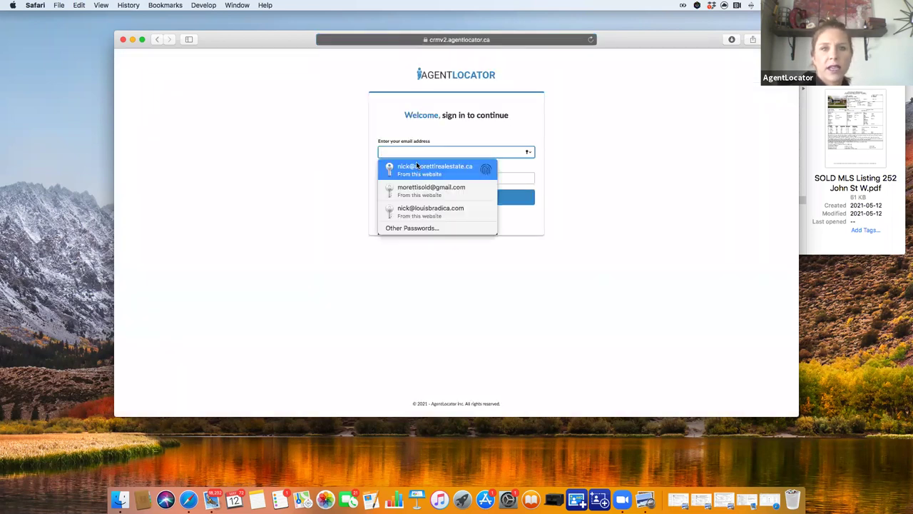
left_click(417, 166)
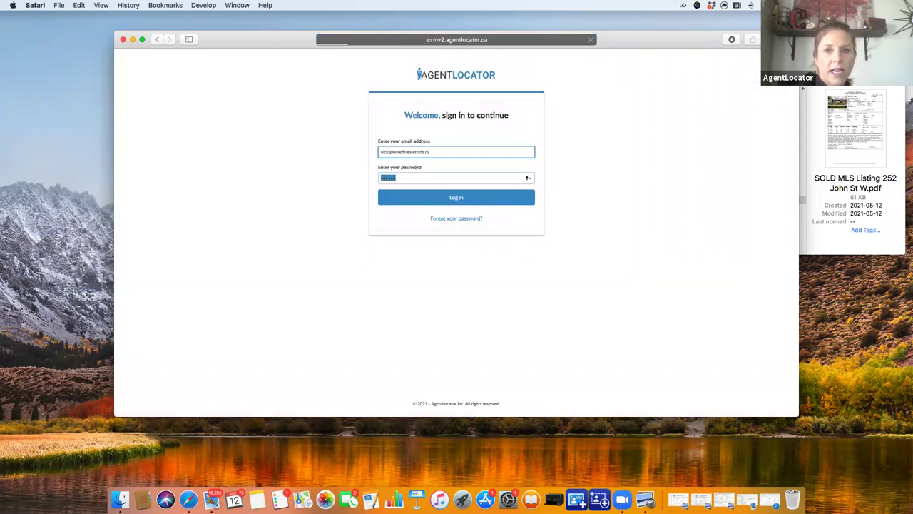
left_click(424, 193)
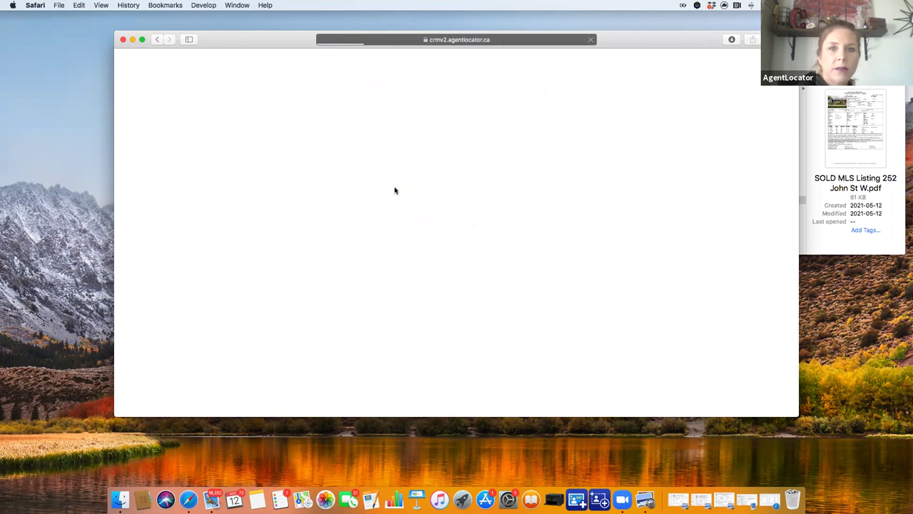
Step: Blur all fields except the first name and dismiss the exposure tool pop-up over the leads list
left_click(140, 288)
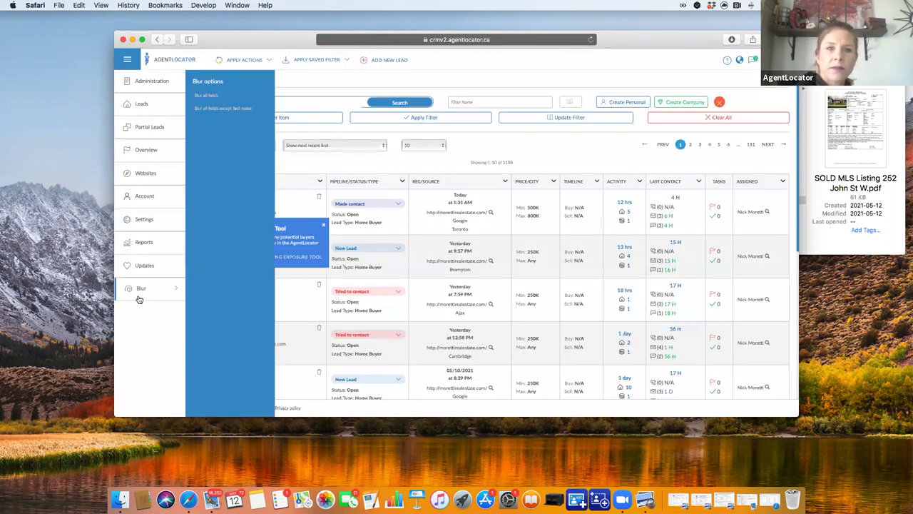
left_click(212, 111)
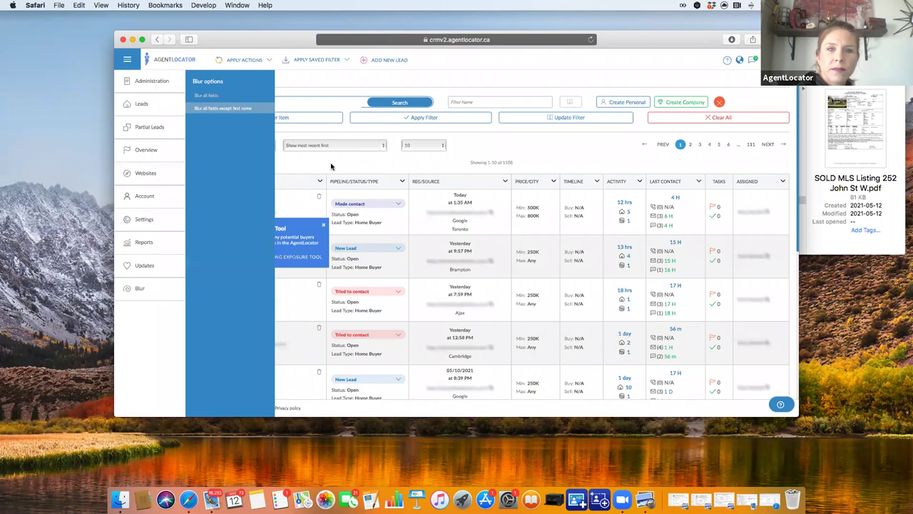
left_click(322, 227)
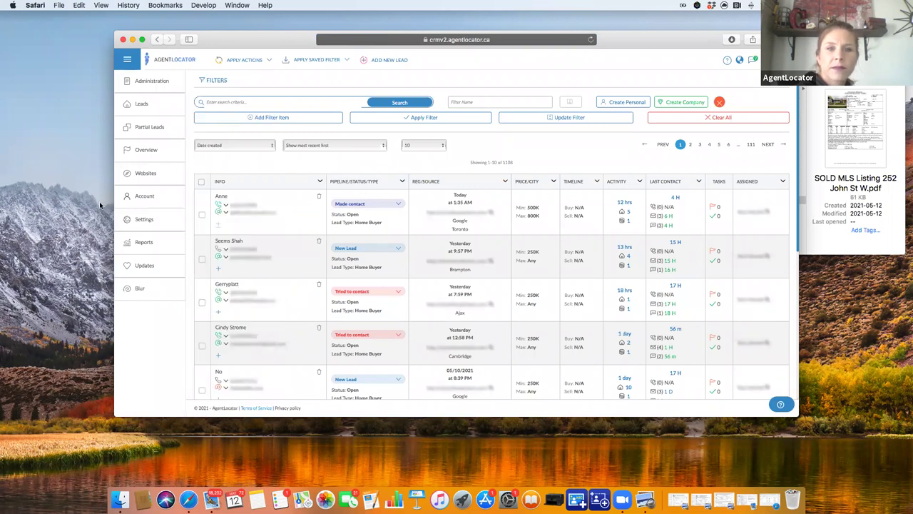
Step: Widen the browser window and set the leads list to show 50 leads per page
mouse_move(111, 201)
left_click_drag(113, 201, 26, 198)
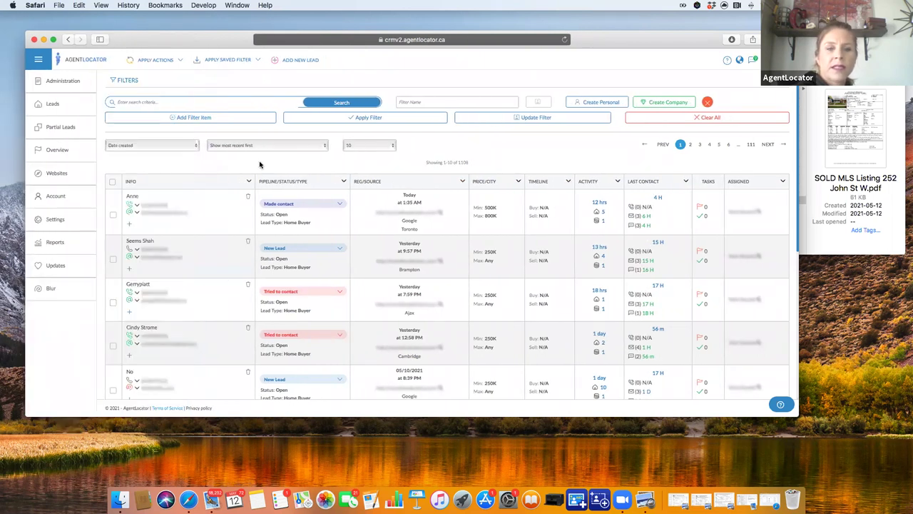
scroll(321, 157, "down", 2)
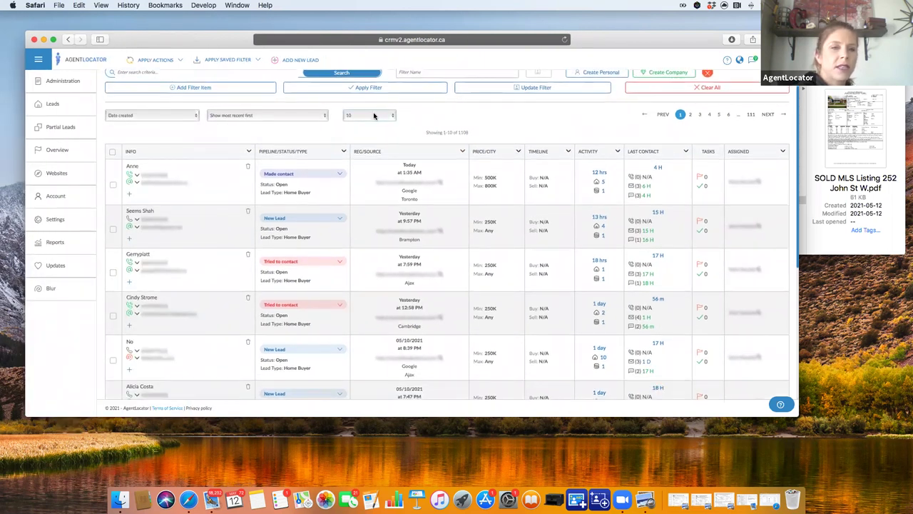
left_click(374, 116)
left_click(357, 133)
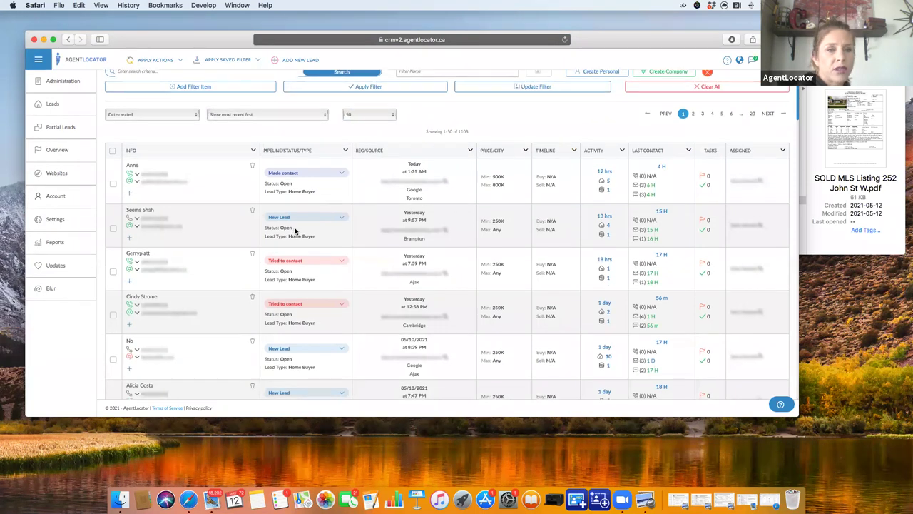
Step: Open the lead registered 05/04/2021 at 11:40 PM from the leads list and dial the lead's phone number
scroll(724, 157, "down", 5)
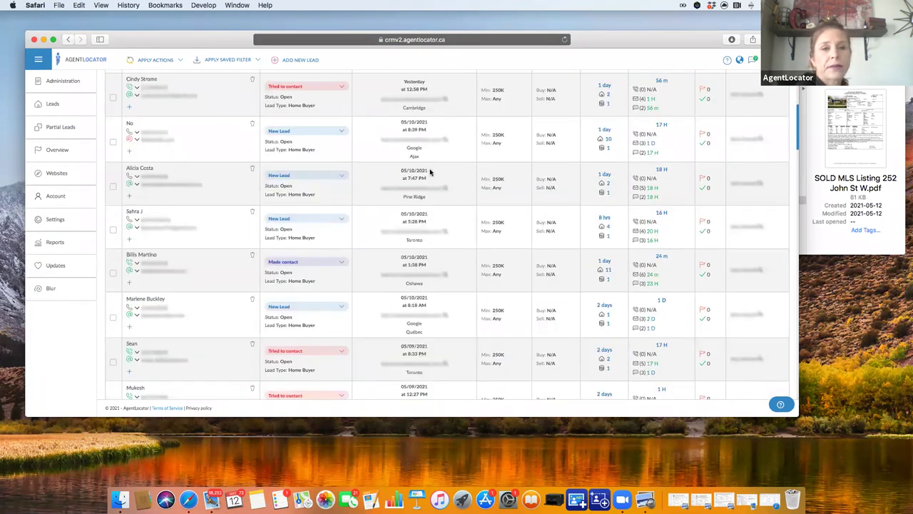
scroll(394, 197, "down", 3)
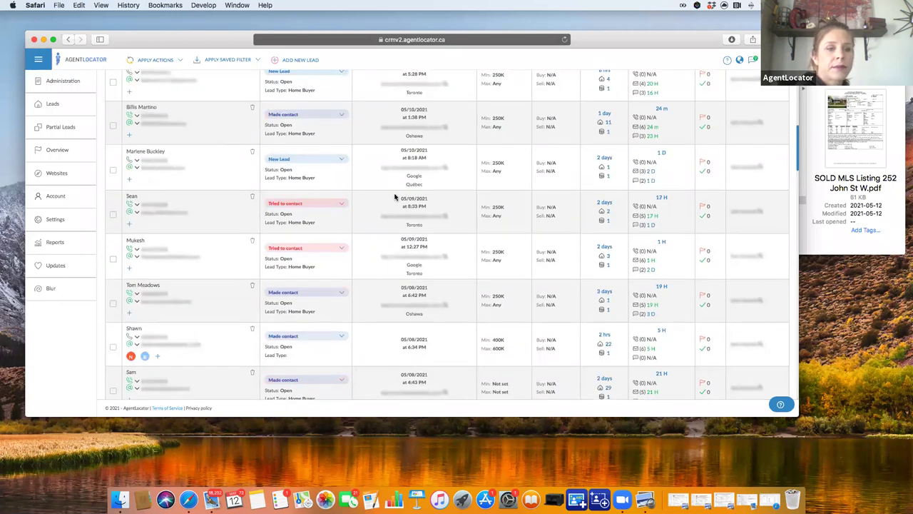
scroll(395, 197, "down", 1)
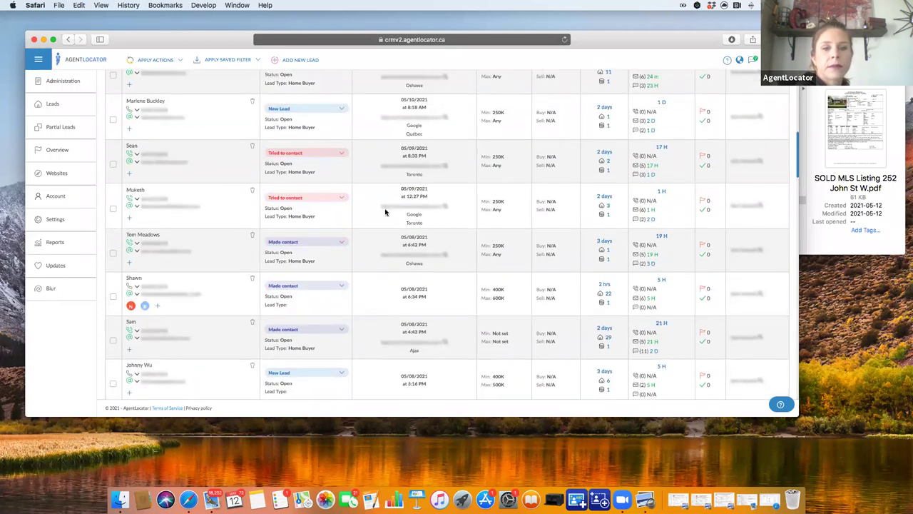
scroll(382, 214, "down", 1)
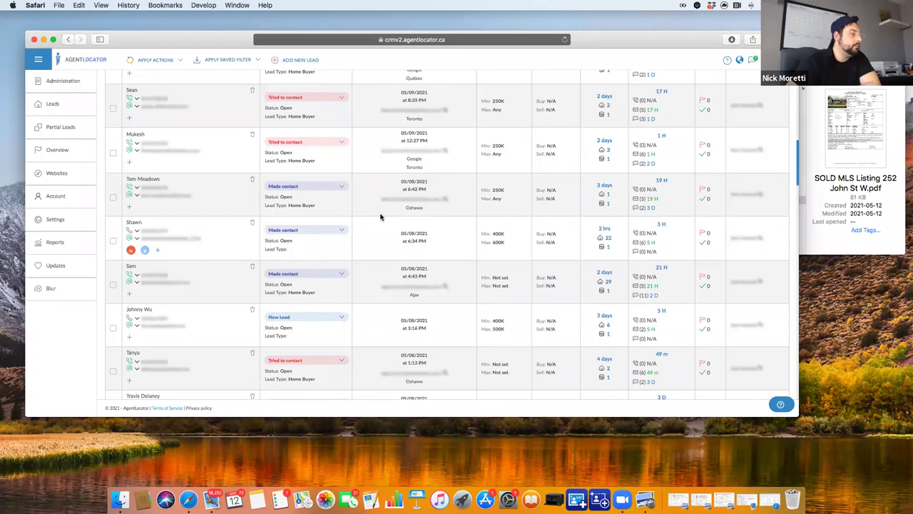
scroll(381, 217, "down", 1)
scroll(377, 218, "down", 1)
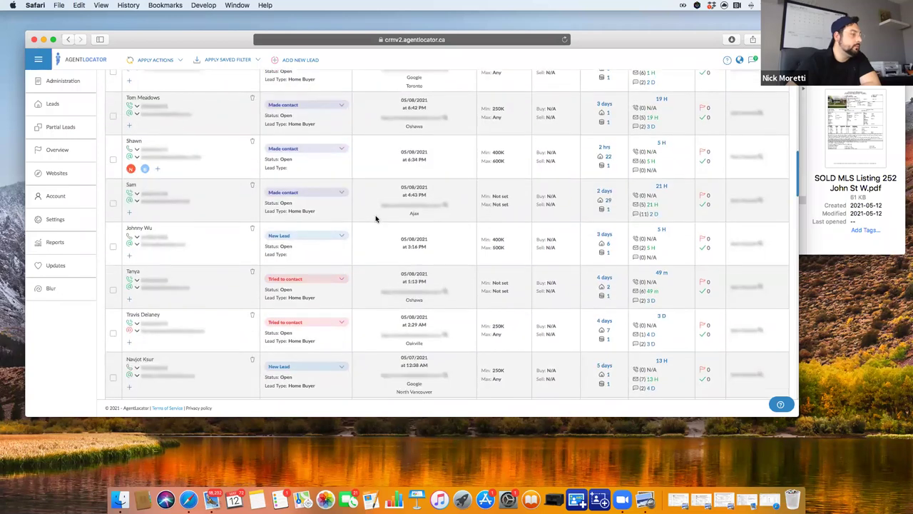
scroll(375, 219, "down", 1)
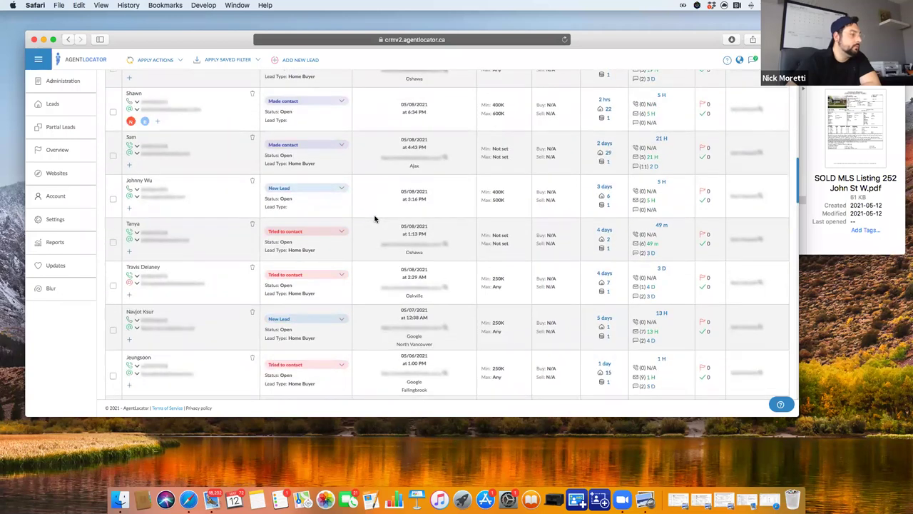
scroll(371, 218, "down", 1)
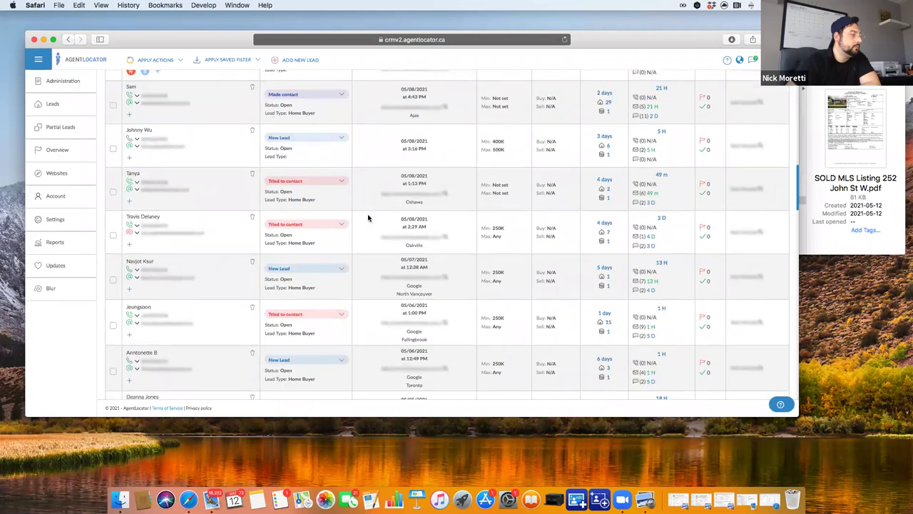
scroll(368, 217, "down", 3)
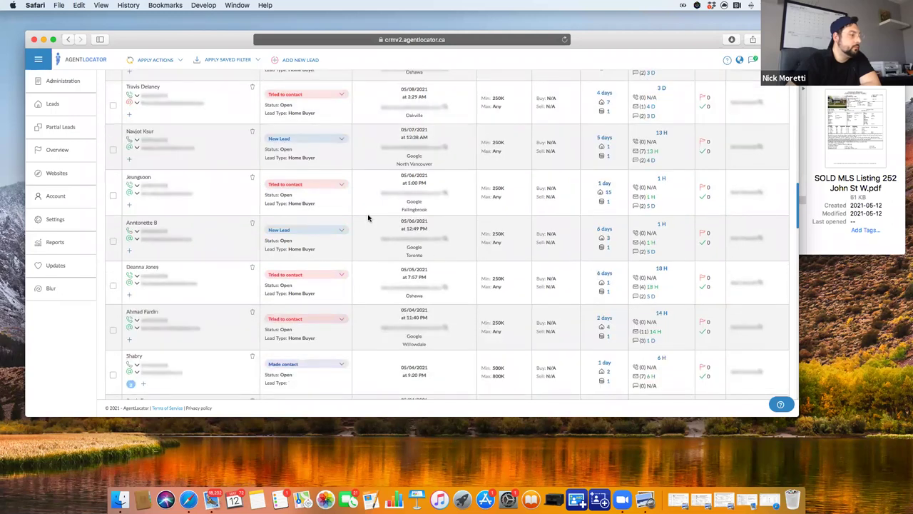
scroll(368, 218, "down", 2)
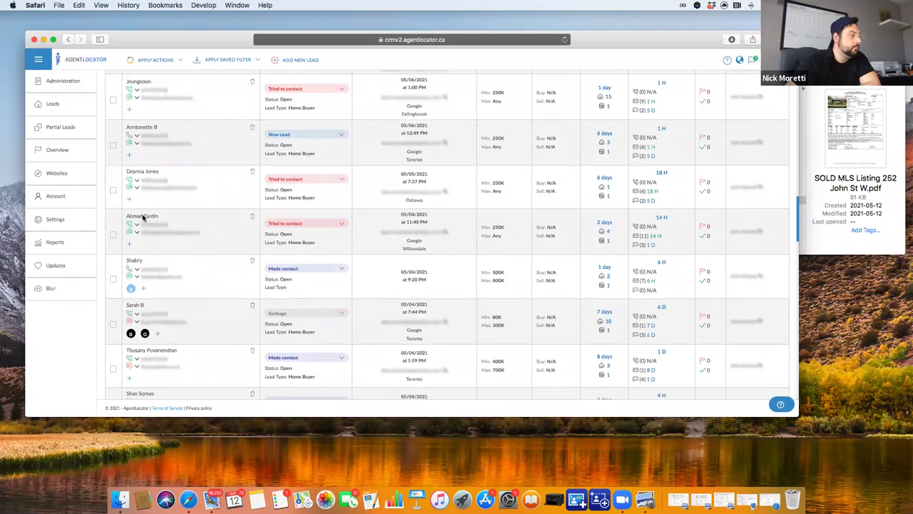
left_click(142, 216)
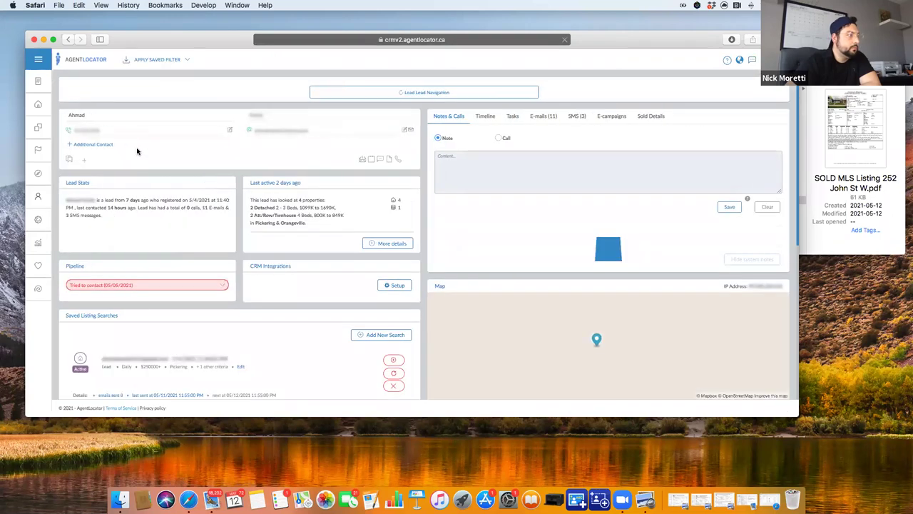
left_click(94, 135)
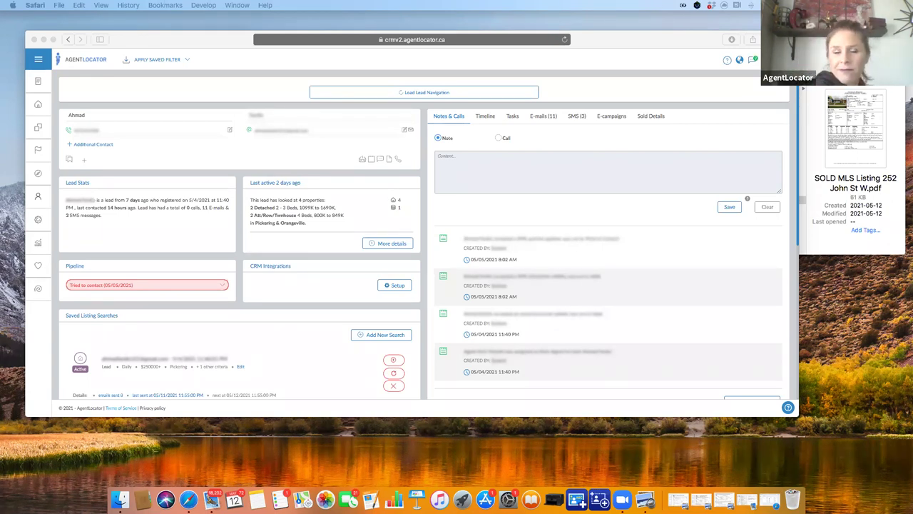
Step: Log a call on the lead with the result Wrong Number and the note "number not in service."
left_click(498, 138)
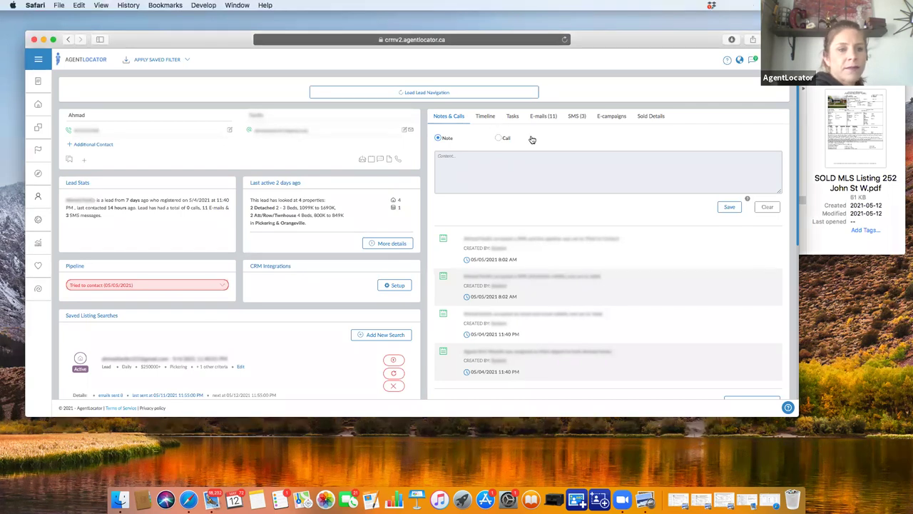
left_click(716, 141)
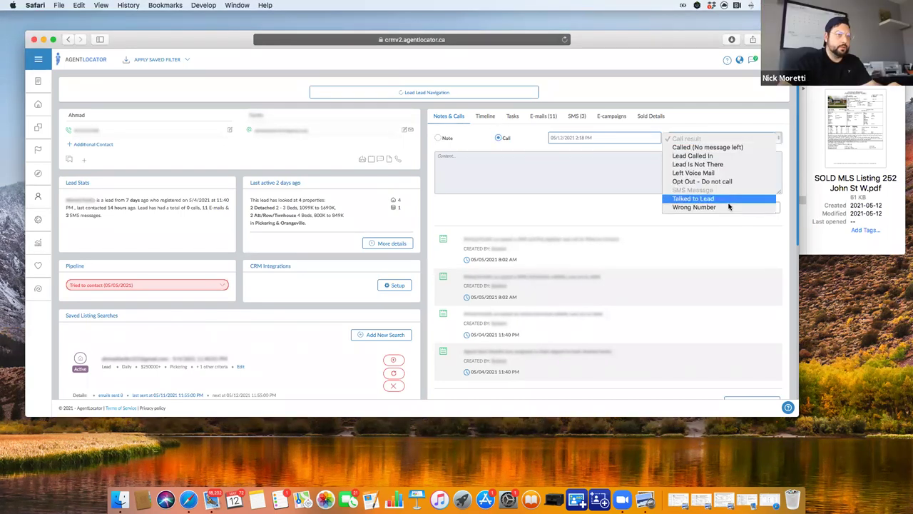
left_click(727, 208)
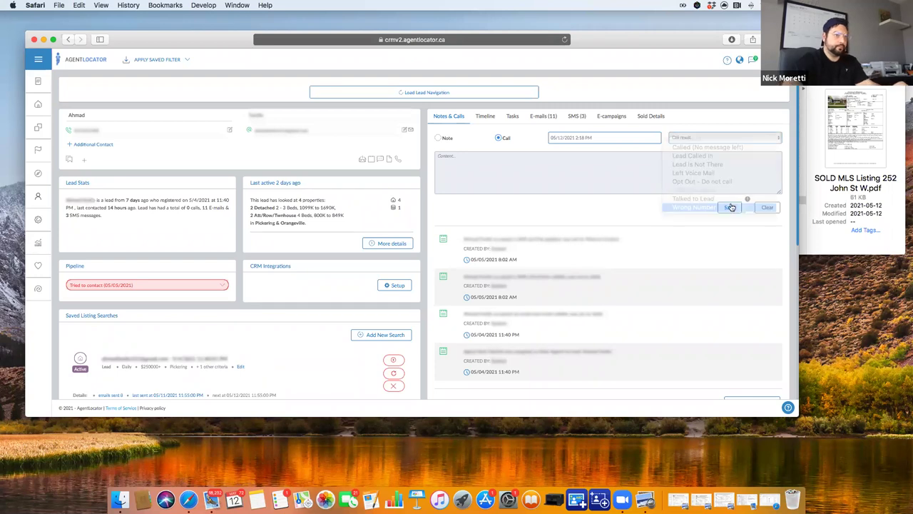
left_click(683, 178)
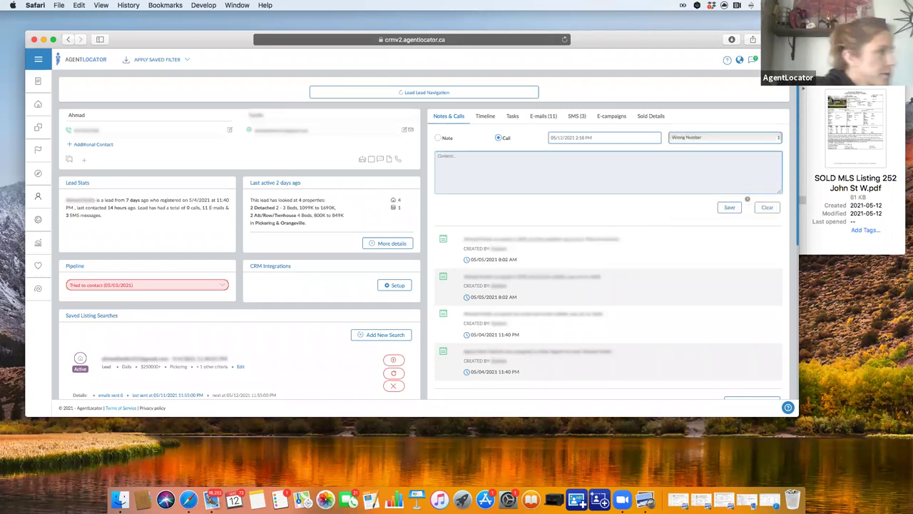
type("number not on servi")
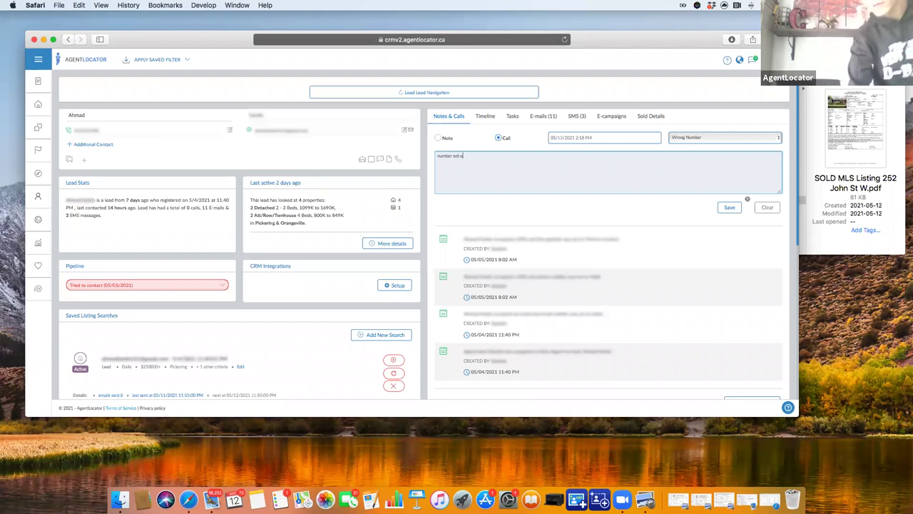
key("BackSpace")
key("BackSpace")
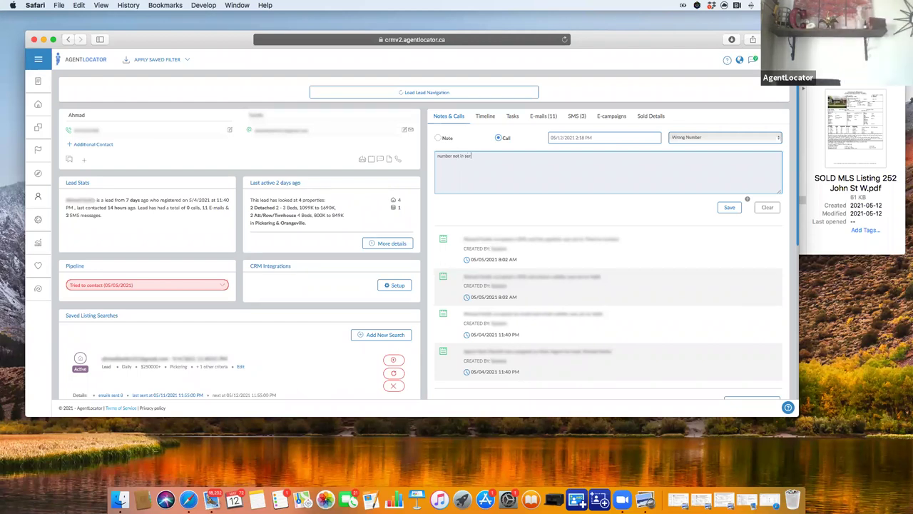
type("vice.")
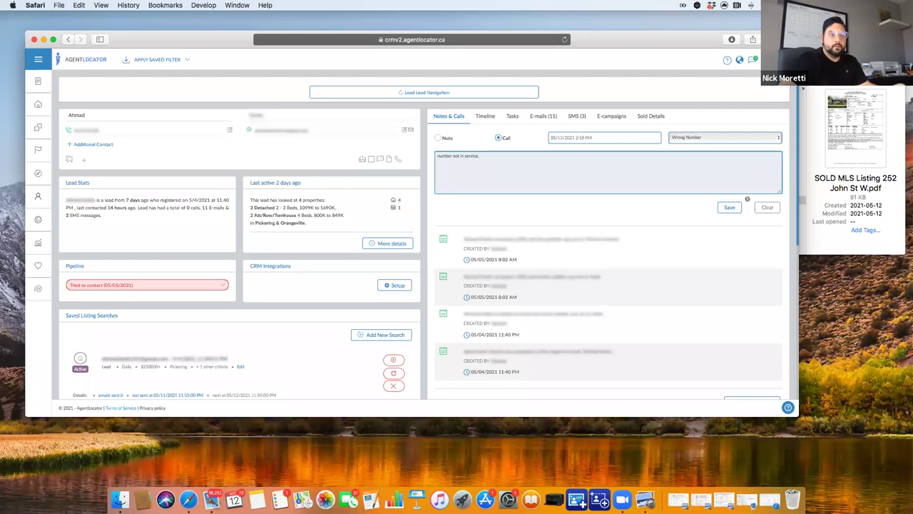
left_click(730, 207)
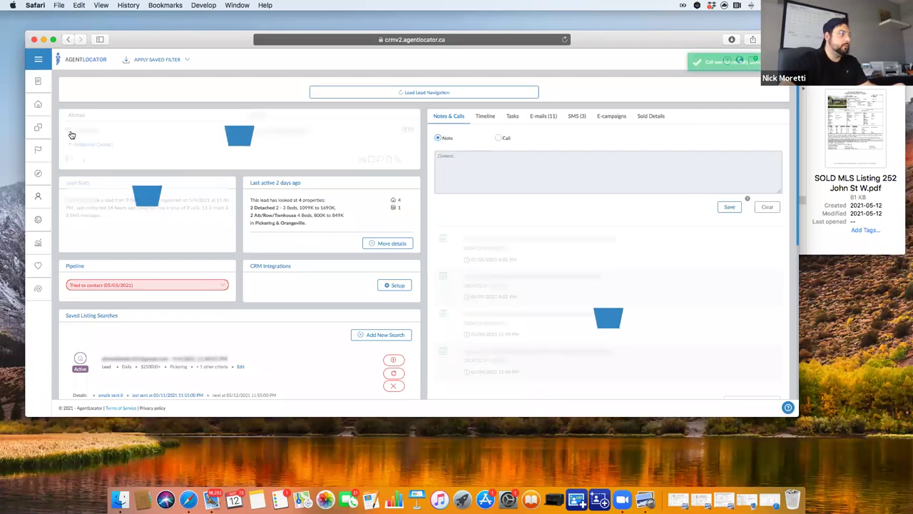
Step: Assign the Buyer Follow Up Tried To Contact e-campaign to the lead
left_click(607, 116)
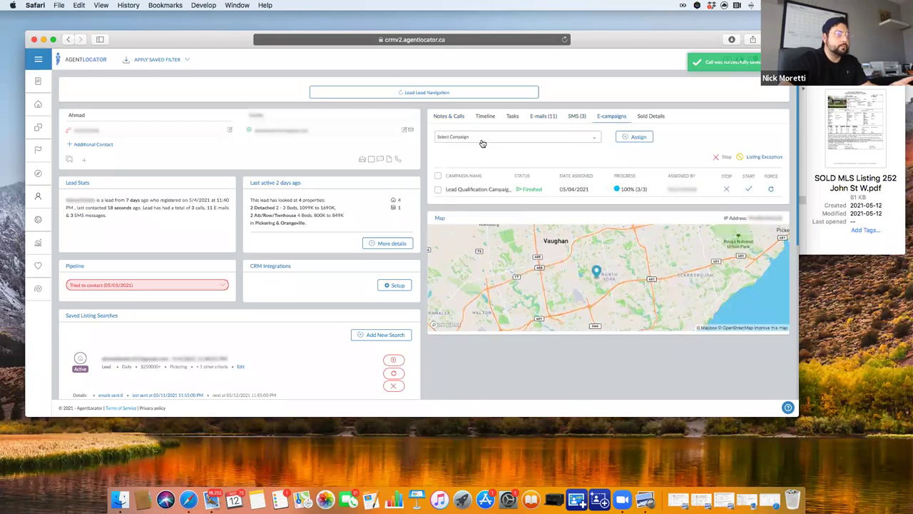
left_click(482, 139)
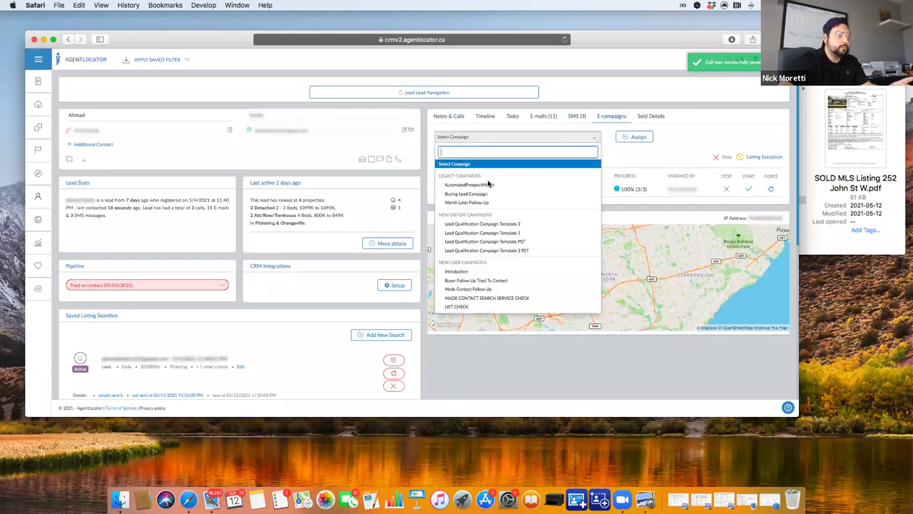
left_click(498, 280)
left_click(404, 273)
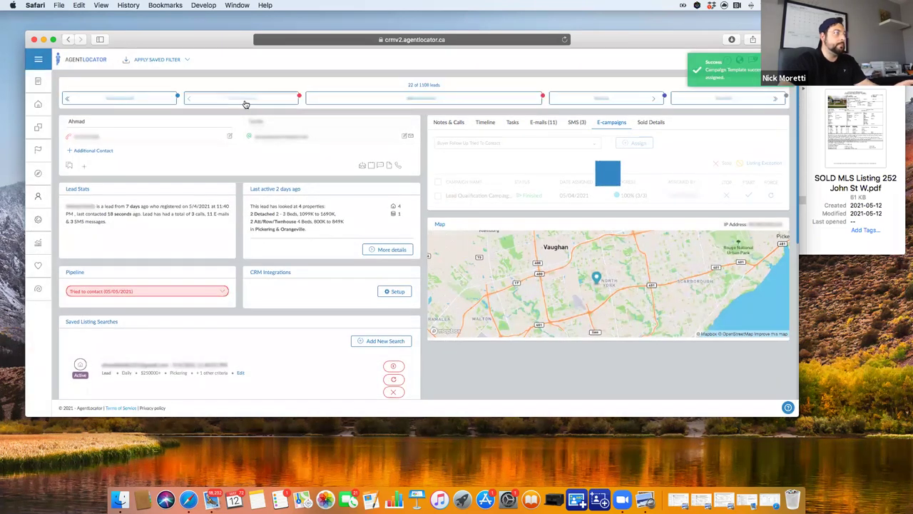
Step: Go to the adjacent more recent lead, registered 05/05/2021, and dial the lead's phone number
left_click(245, 102)
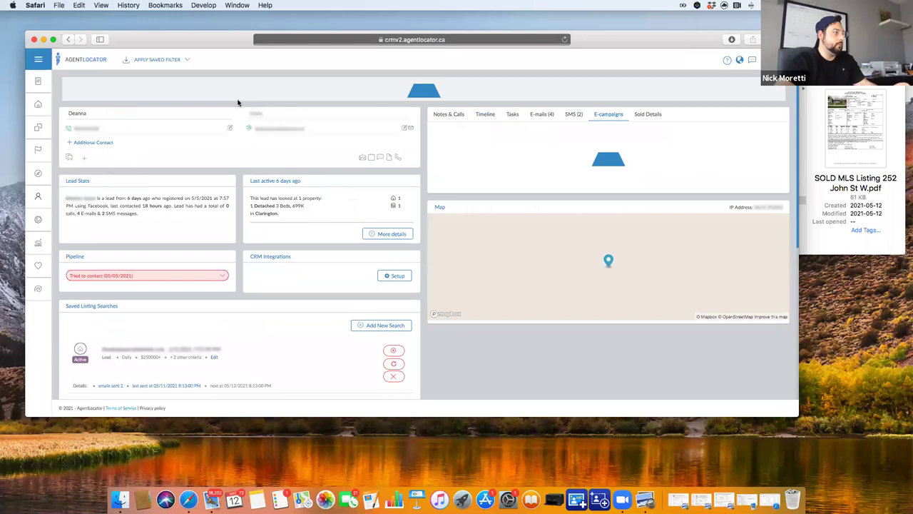
mouse_move(112, 136)
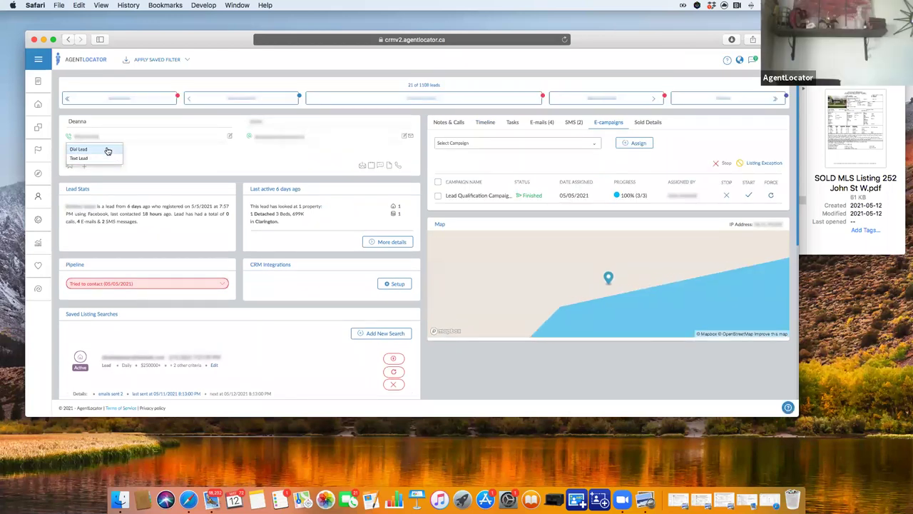
left_click(112, 150)
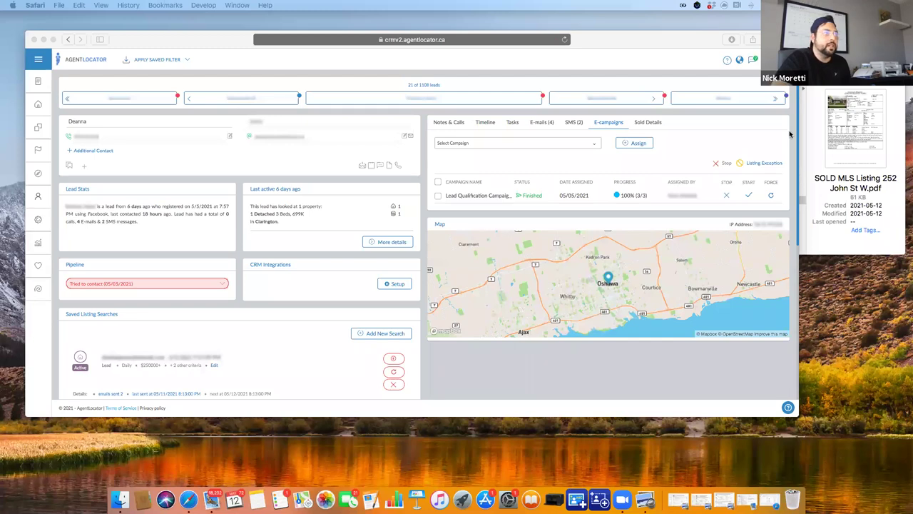
left_click(428, 35)
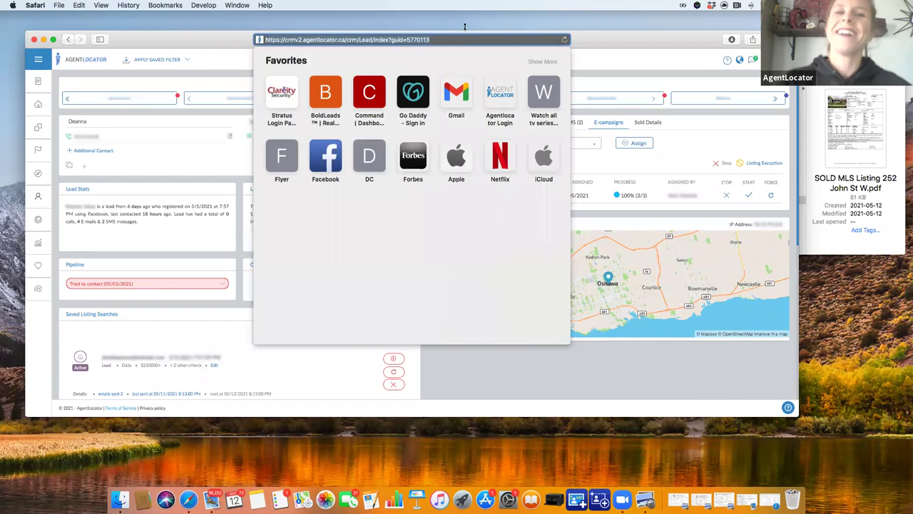
left_click(612, 28)
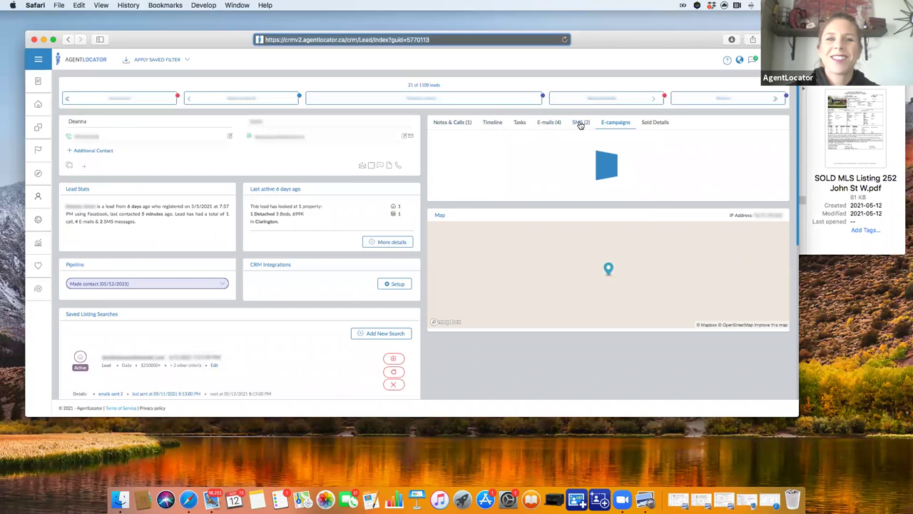
Step: Review the called lead's SMS messages, e-mails, notes and logged call, and the pipeline status
left_click(581, 124)
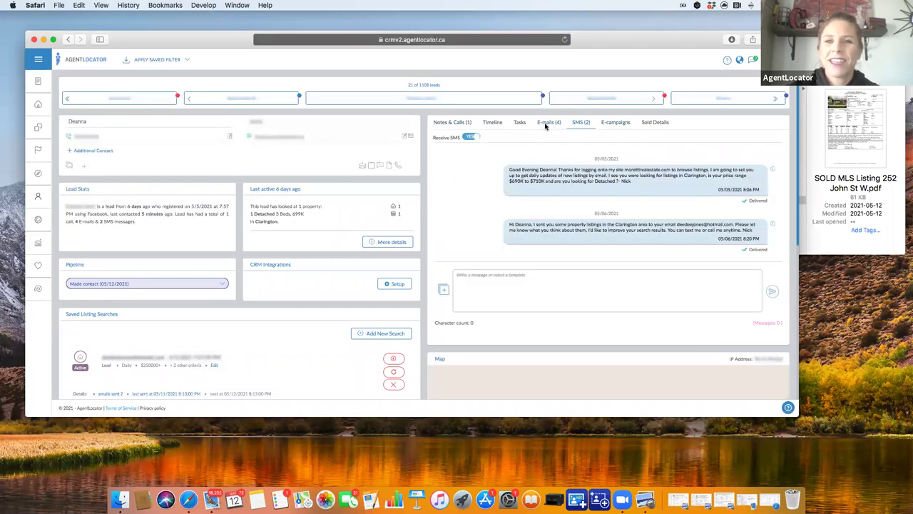
left_click(547, 123)
left_click(465, 125)
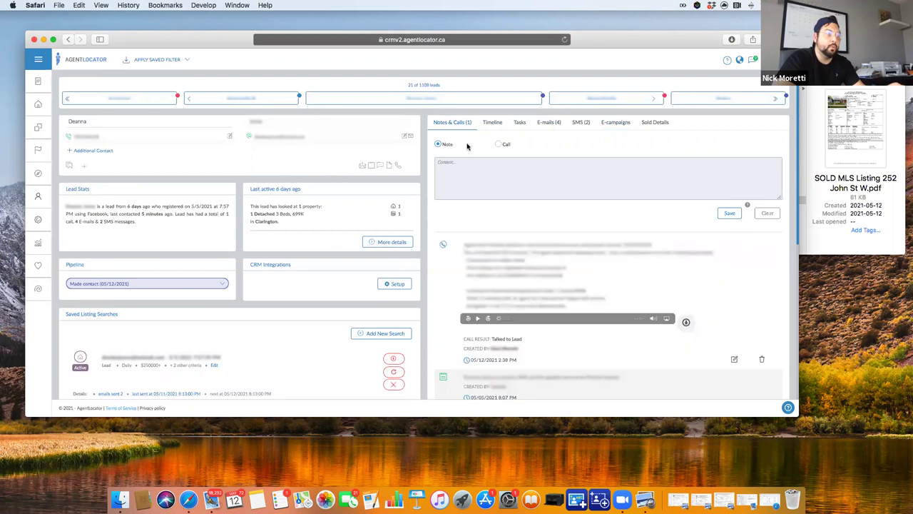
scroll(264, 212, "down", 1)
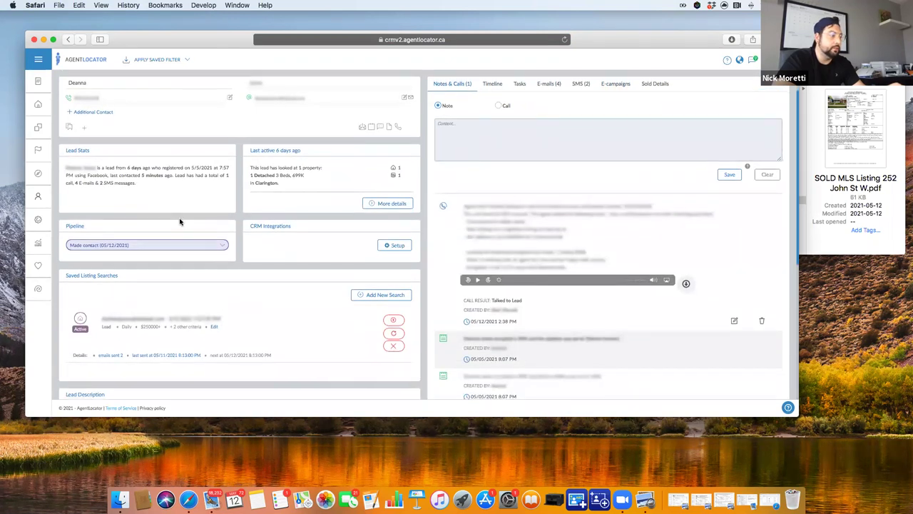
scroll(202, 215, "up", 2)
Step: Go to the adjacent more recent lead, registered 05/06/2021, check its SMS messages and flag the phone number as bad
left_click(251, 104)
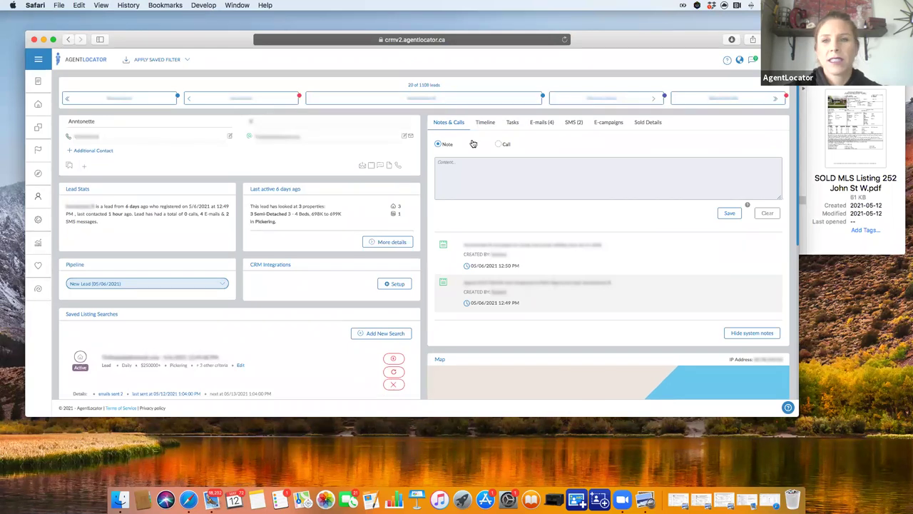
left_click(572, 122)
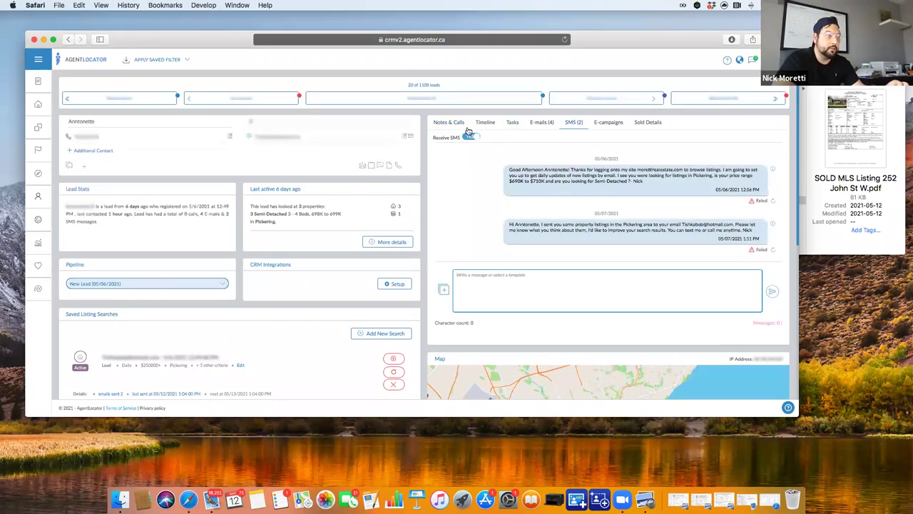
triple_click(64, 139)
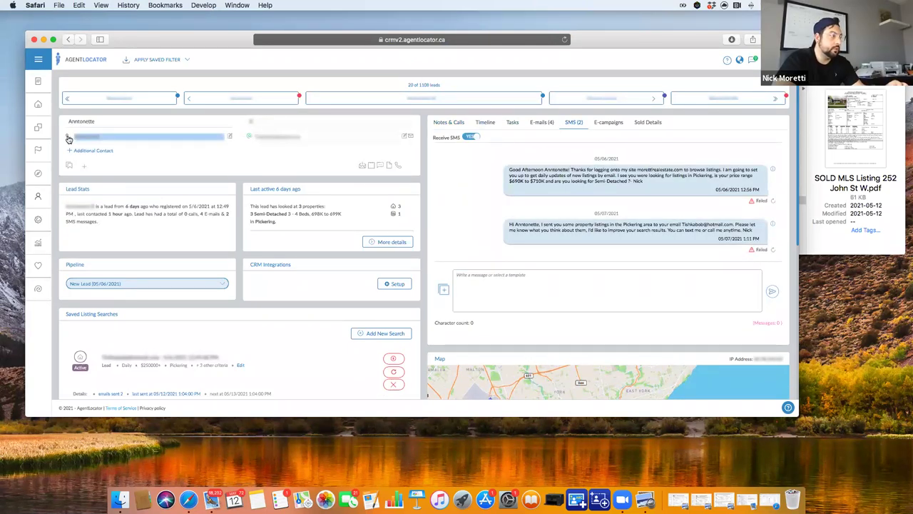
left_click(68, 138)
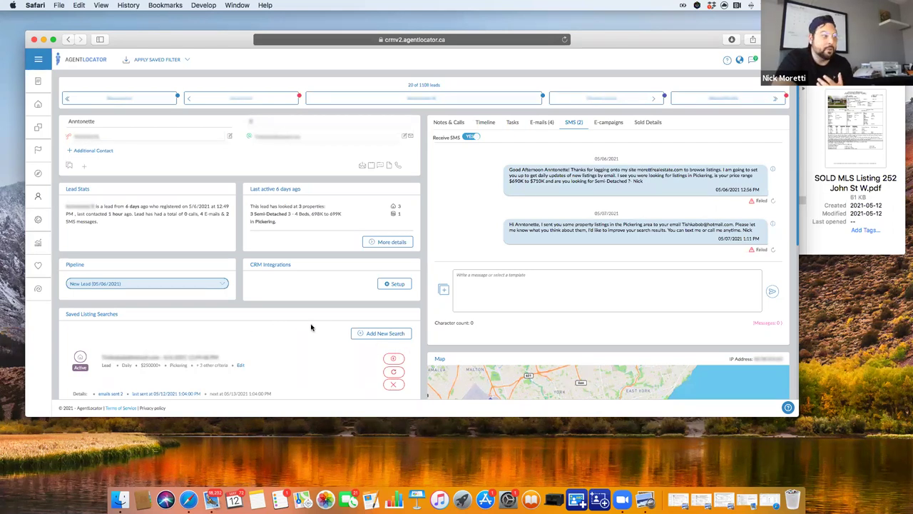
scroll(296, 326, "down", 2)
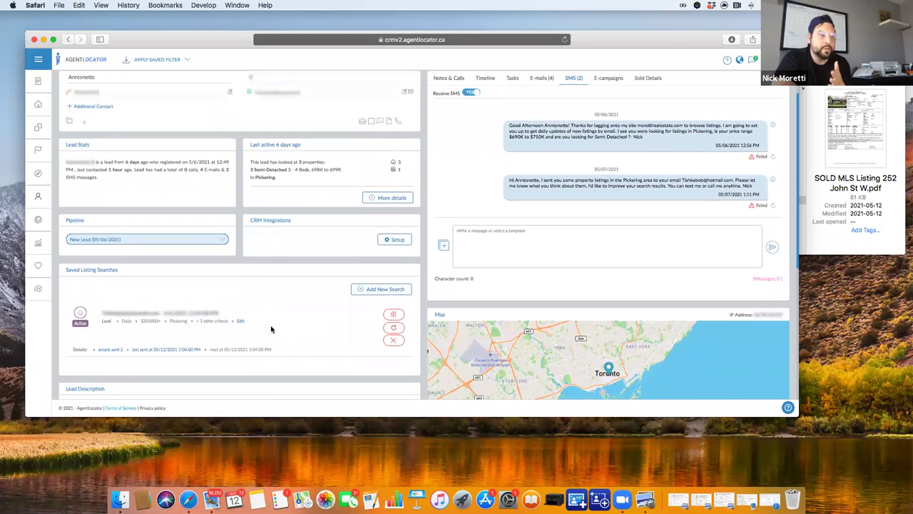
Step: Assign the Buyer Follow Up Tried To Contact e-campaign to the lead registered 05/06/2021 at 12:49 PM and confirm the assignment
scroll(229, 317, "up", 2)
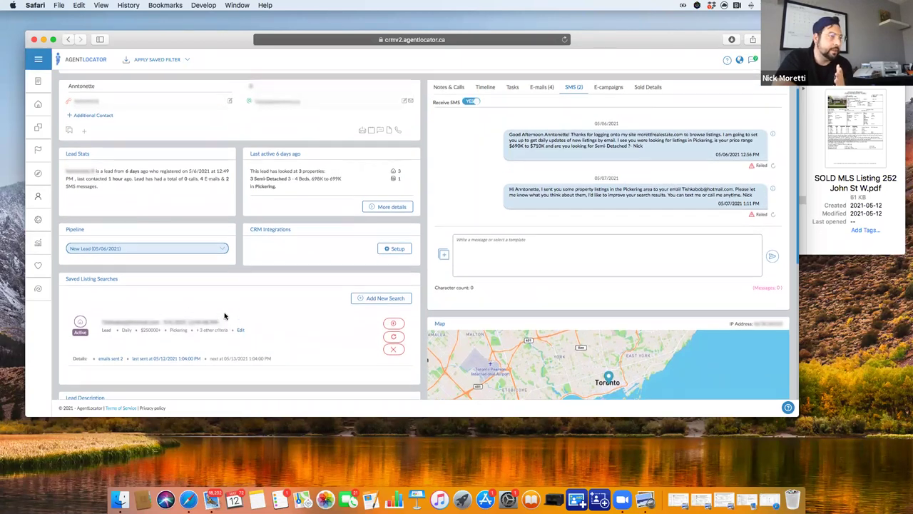
scroll(226, 316, "down", 1)
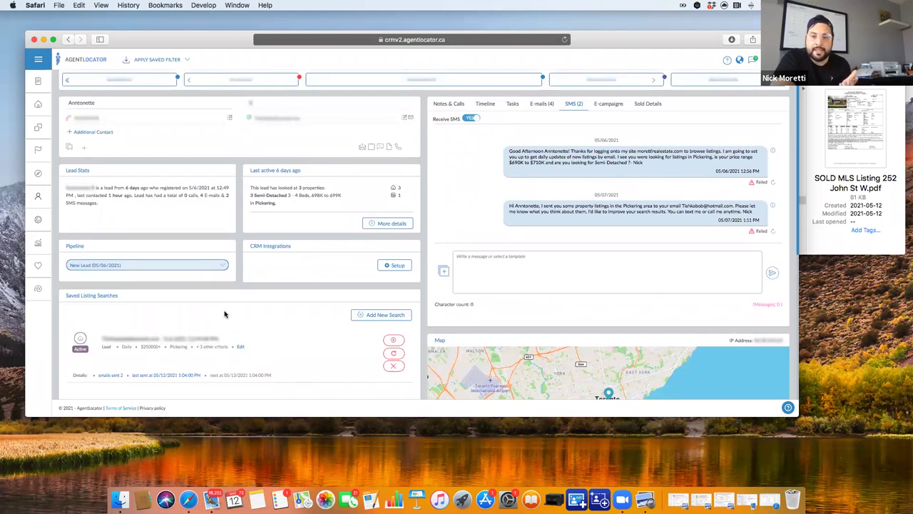
scroll(225, 312, "up", 1)
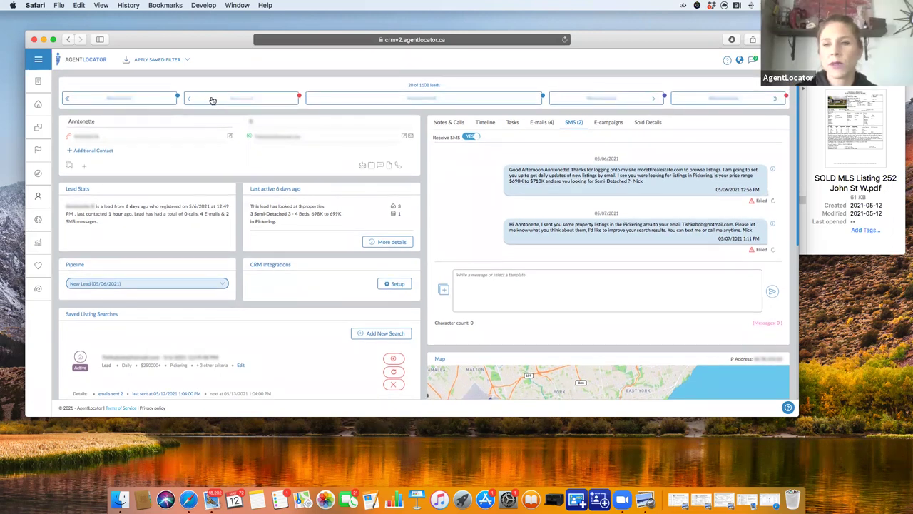
left_click(609, 124)
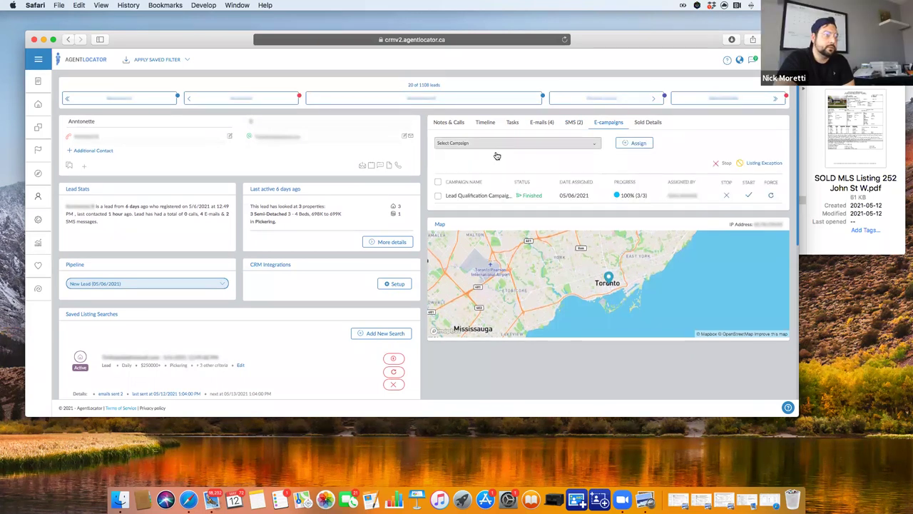
left_click(494, 143)
left_click(513, 286)
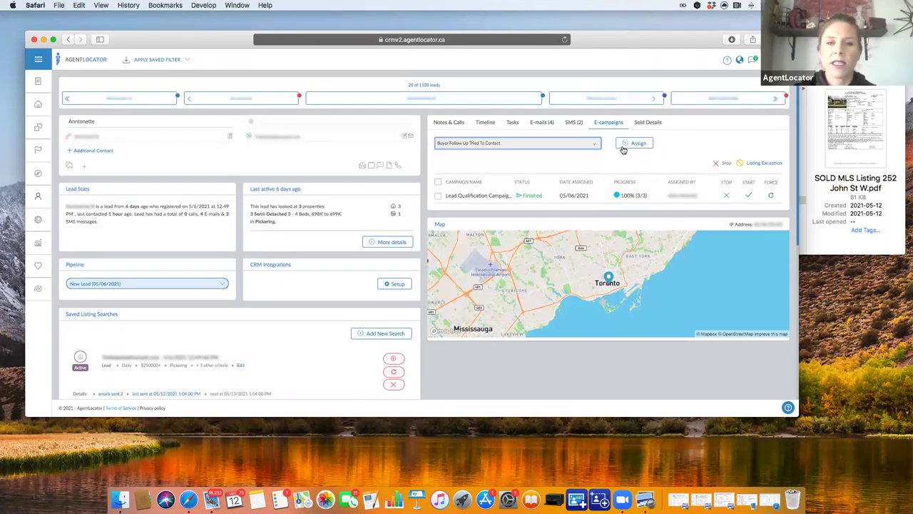
left_click(634, 143)
left_click(391, 280)
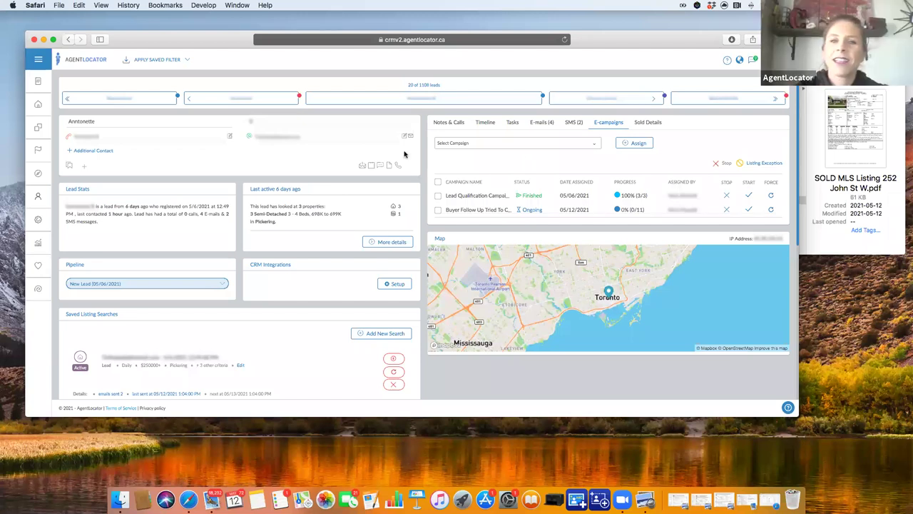
Step: Move two leads ahead to the more recent one registered 05/07/2021, check its SMS messages and e-mails, and flag the phone number as bad
left_click(212, 96)
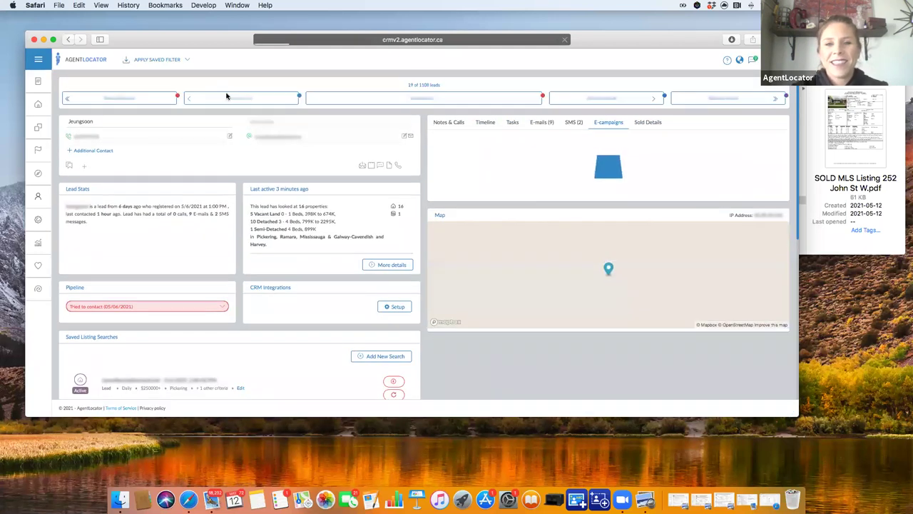
left_click(223, 96)
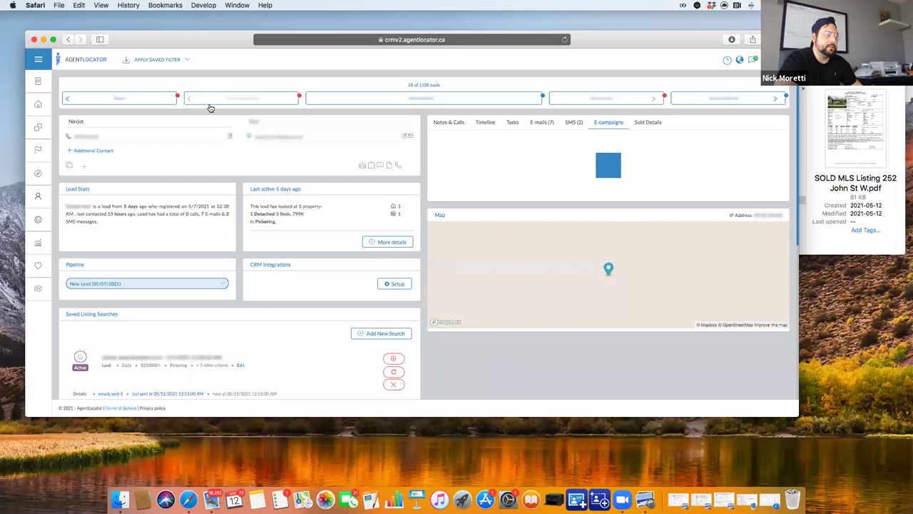
left_click(573, 122)
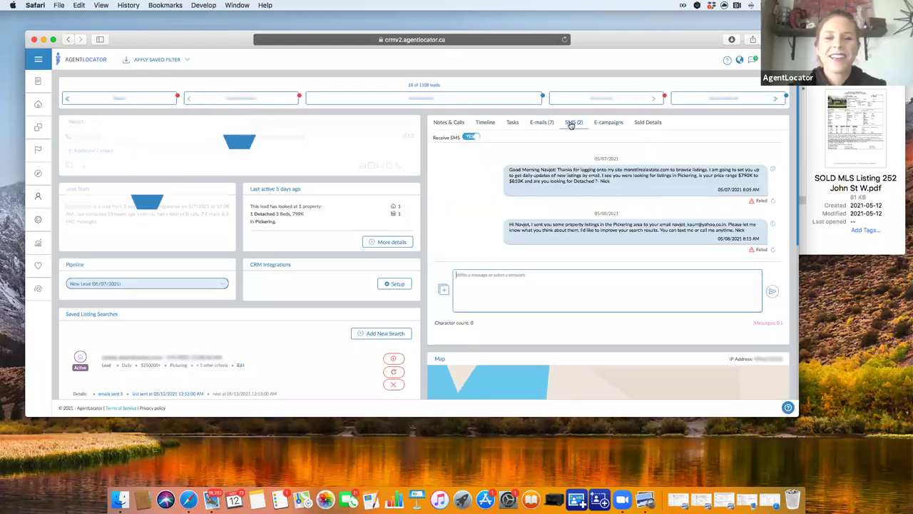
left_click(540, 122)
left_click(69, 138)
left_click(69, 138)
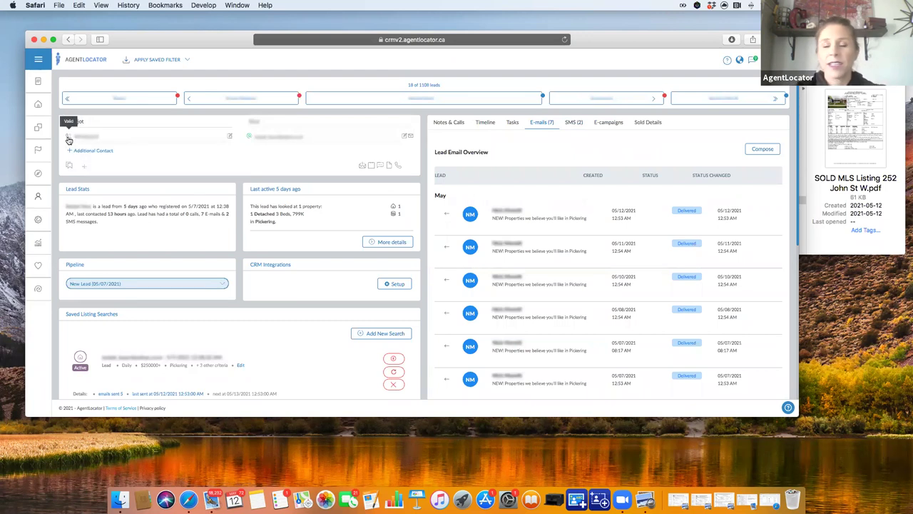
Step: Assign the Buyer Follow Up Tried To Contact e-campaign to the lead registered 05/07/2021
left_click(598, 124)
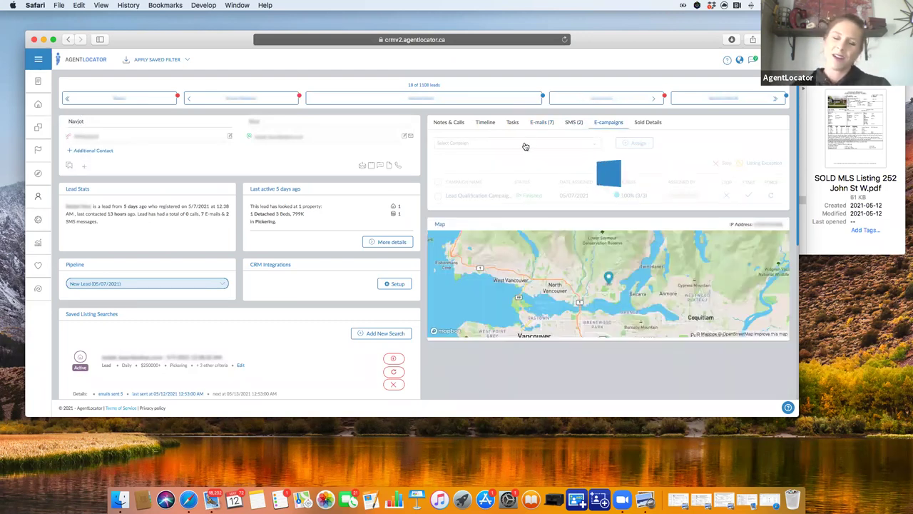
left_click(524, 144)
left_click(473, 286)
left_click(630, 143)
left_click(395, 277)
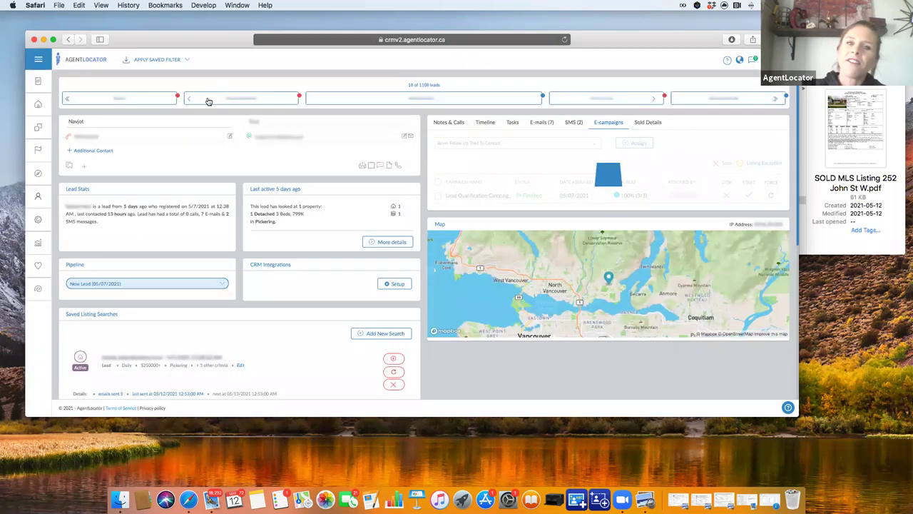
Step: Go to the adjacent more recent lead, registered 05/08/2021, and dial the lead's phone number
left_click(221, 98)
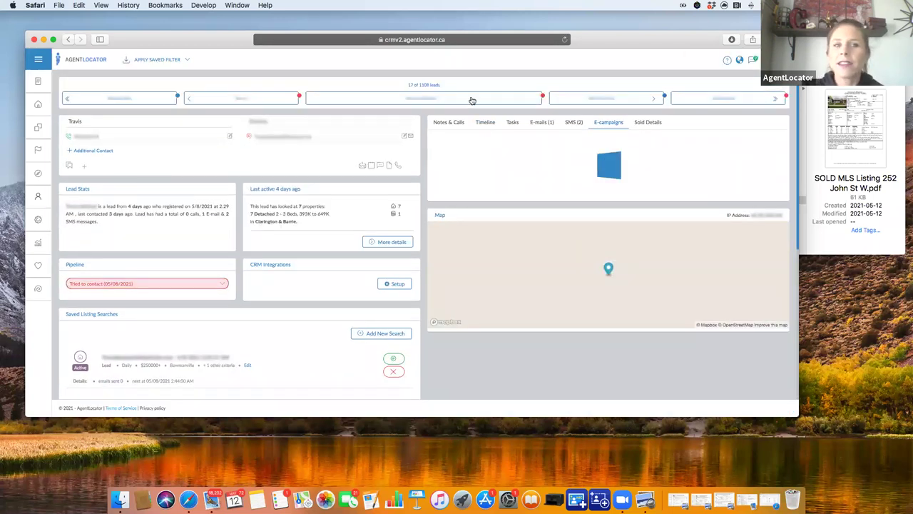
left_click(91, 139)
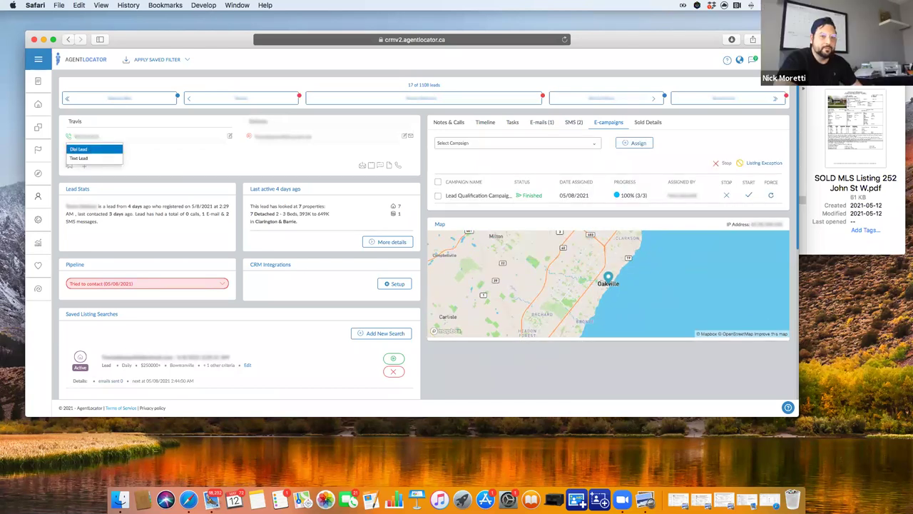
left_click(82, 149)
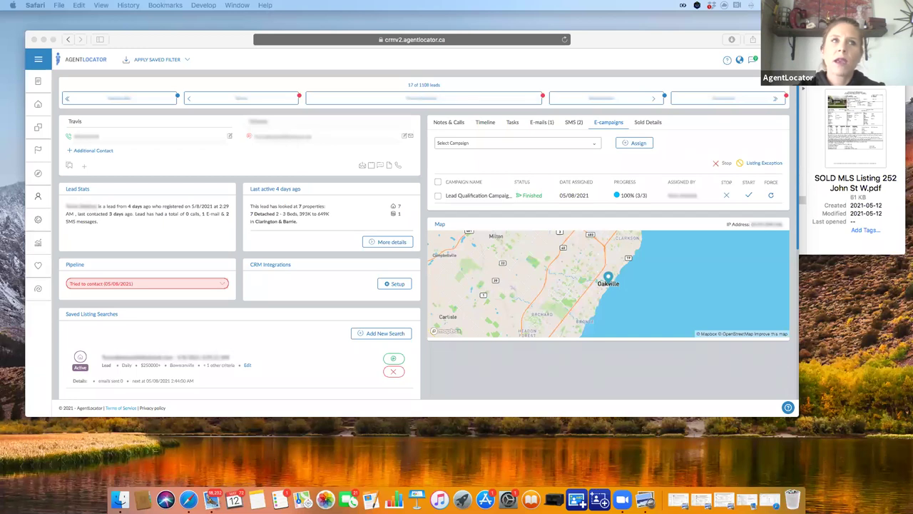